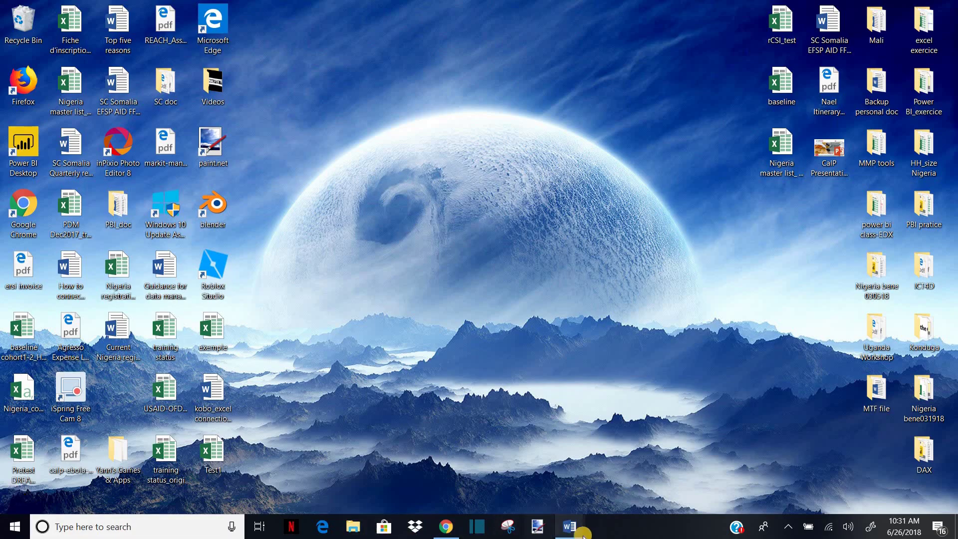
left_click(573, 525)
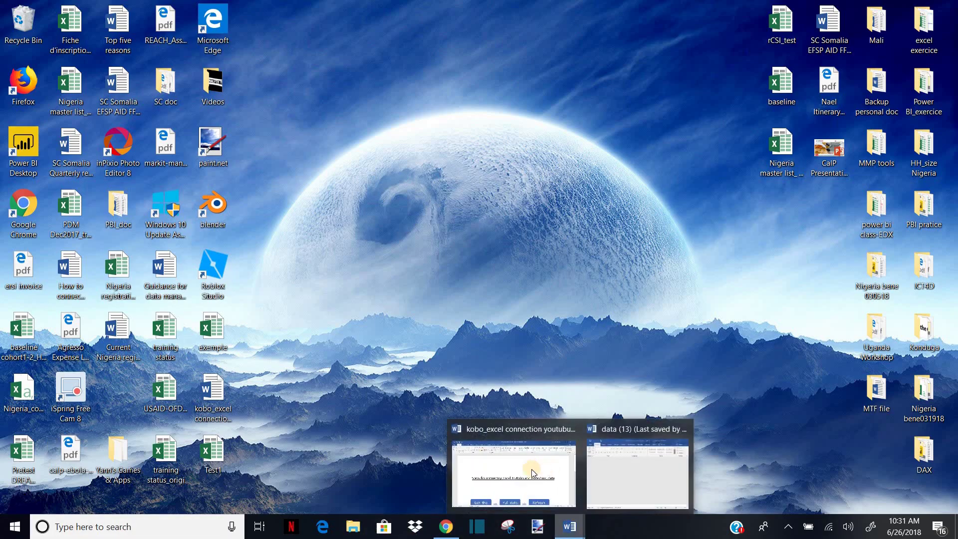
left_click(533, 473)
scroll(349, 340, "down", 2)
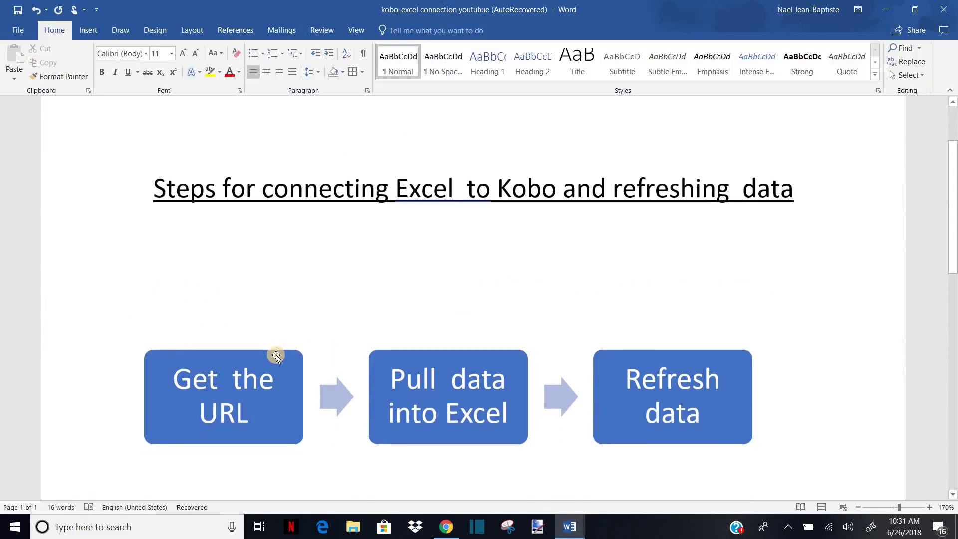
scroll(224, 354, "down", 1)
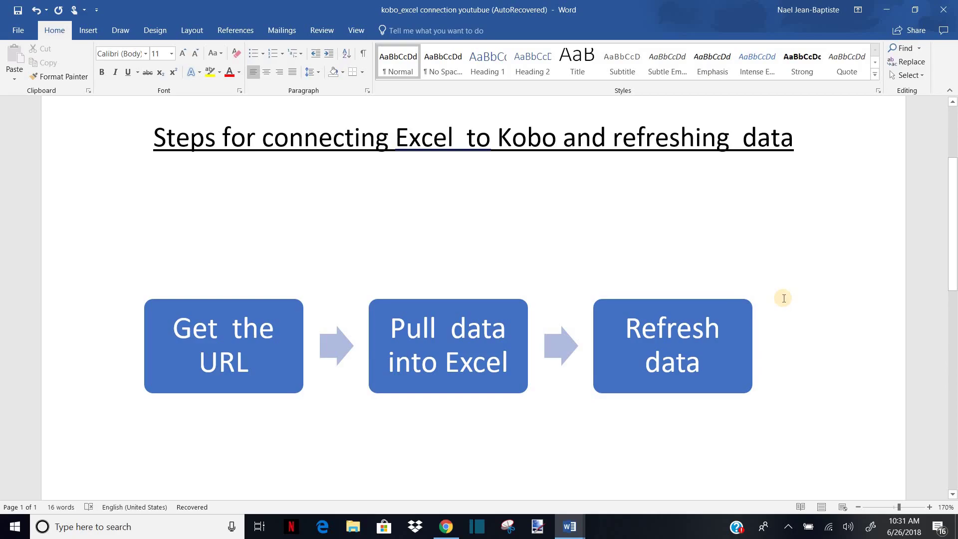
scroll(783, 298, "down", 2)
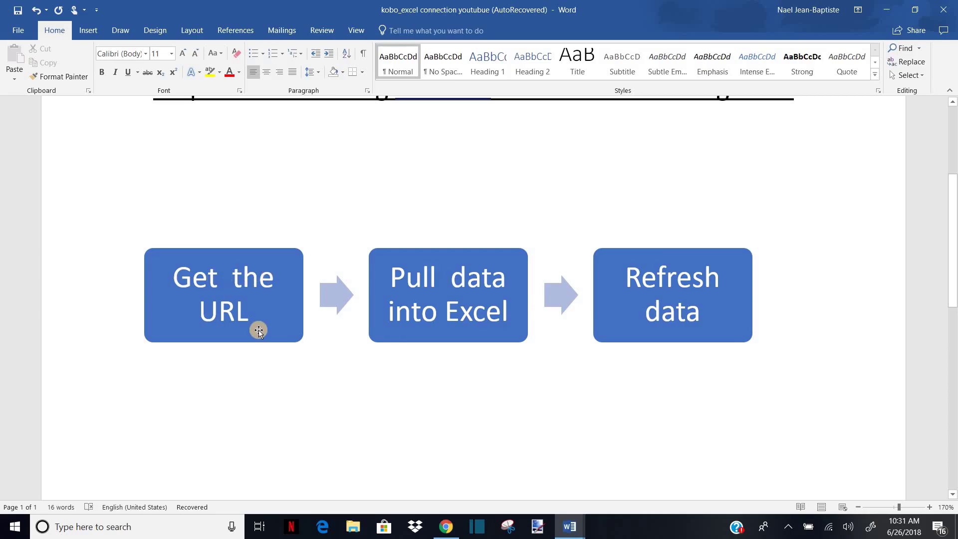
scroll(236, 315, "down", 8)
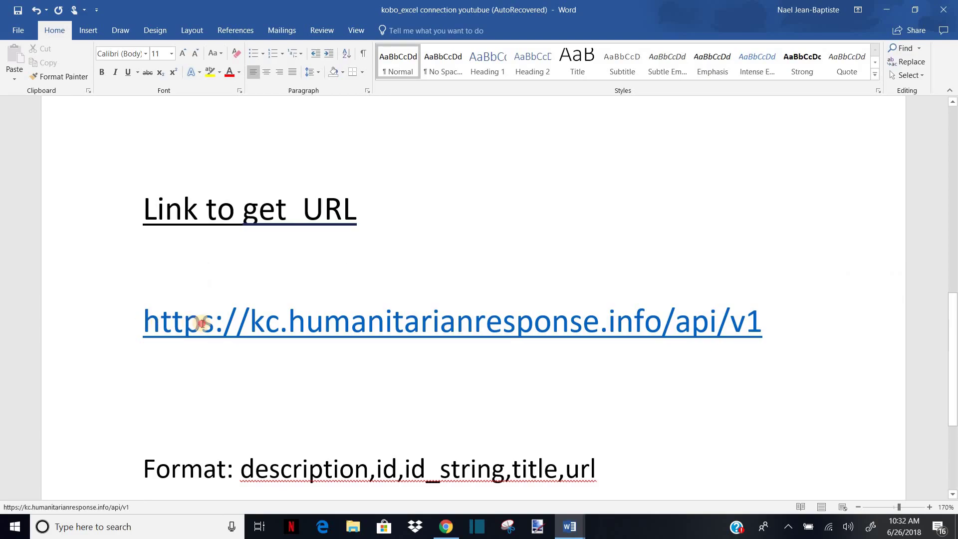
left_click_drag(197, 323, 767, 347)
key("ctrl+c")
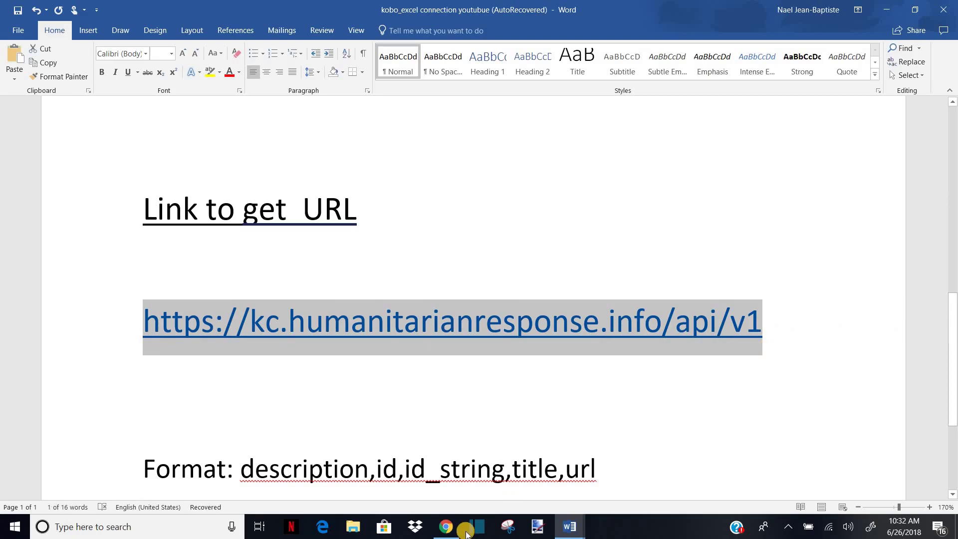
left_click(449, 527)
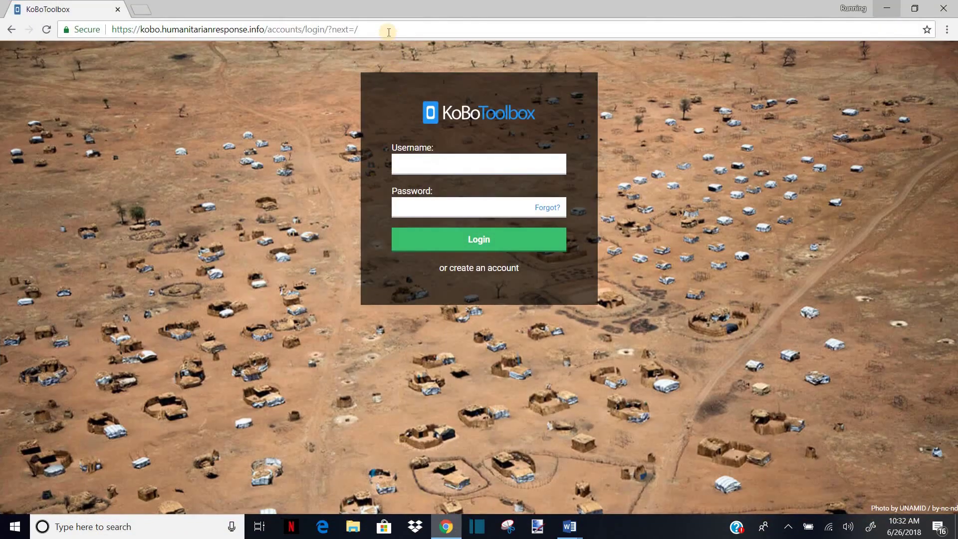
left_click(385, 25)
key("BackSpace")
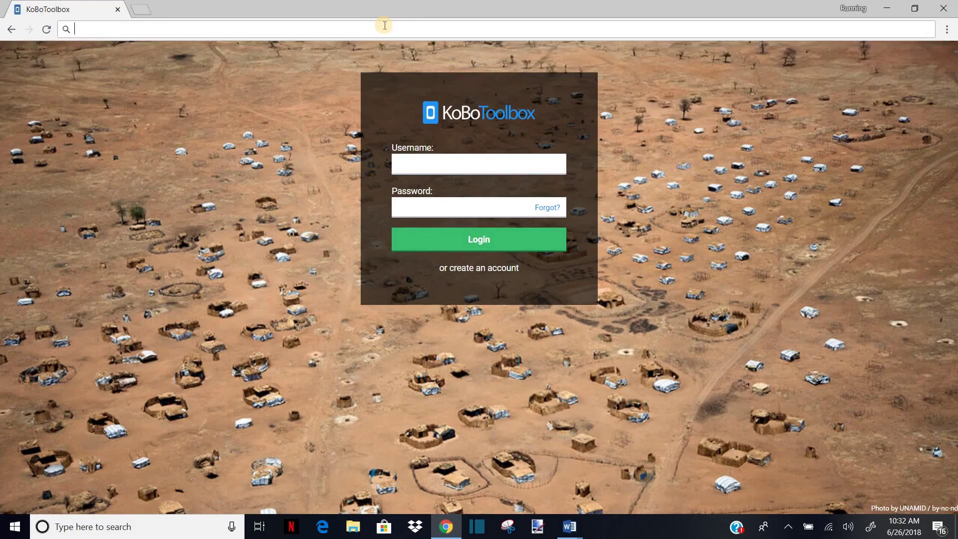
key("ctrl+v")
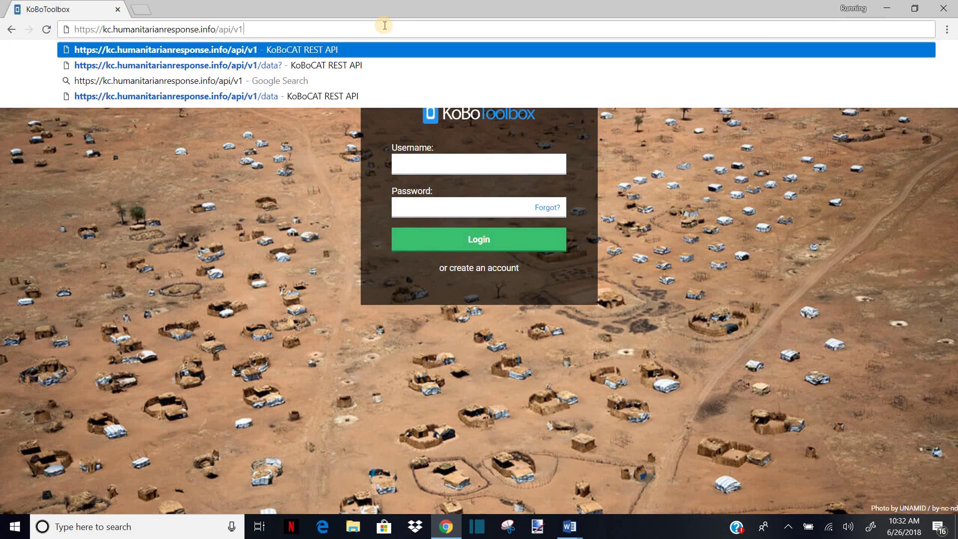
key("Return")
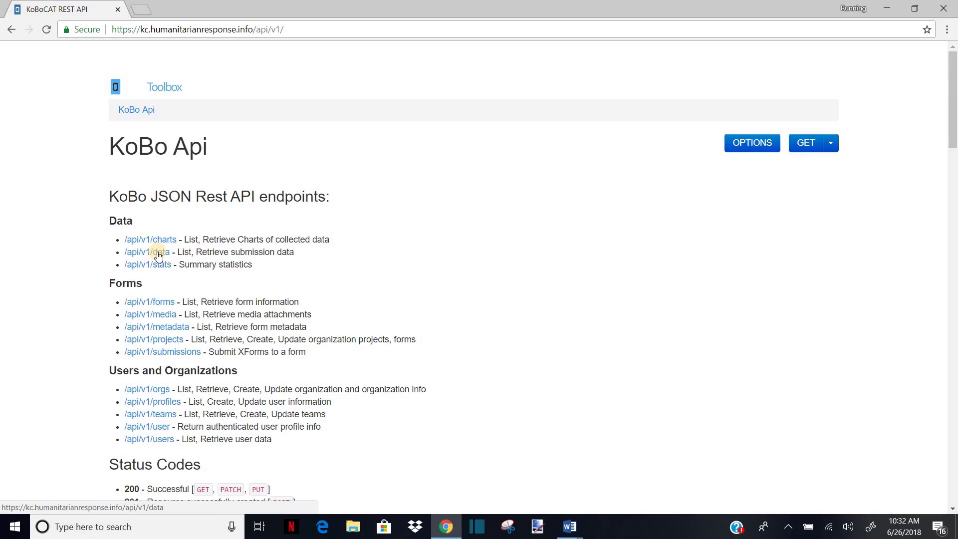
- Open the /api/v1/data endpoint and sign in with the account password
left_click(158, 255)
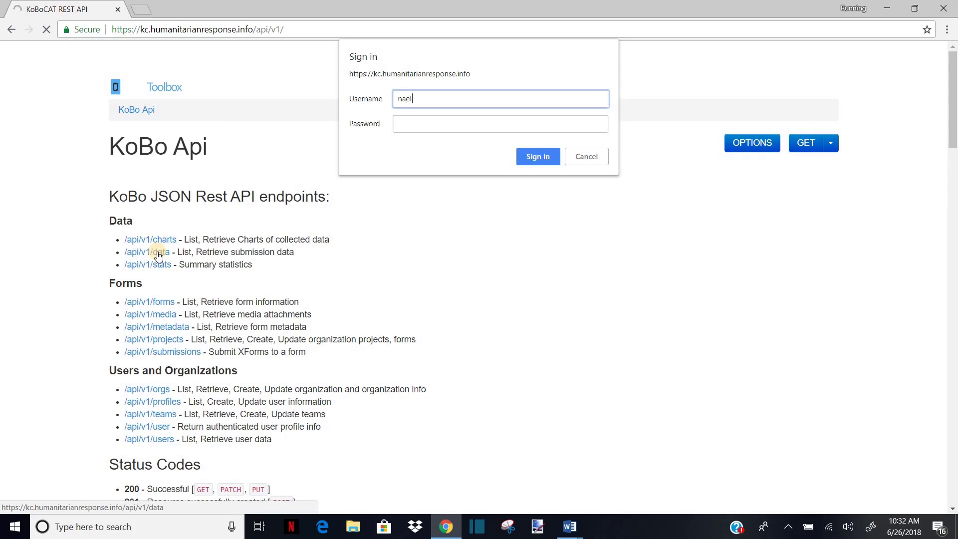
left_click(409, 124)
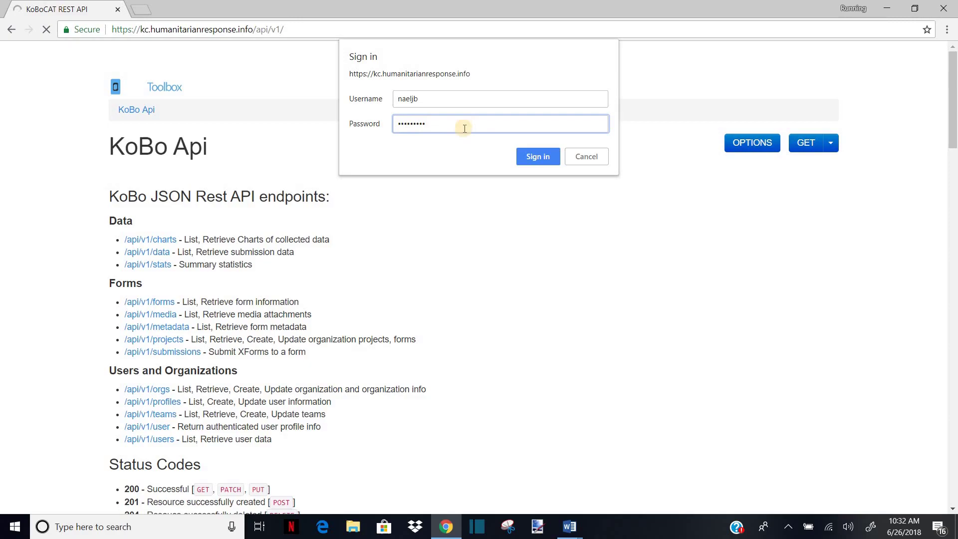
left_click(530, 158)
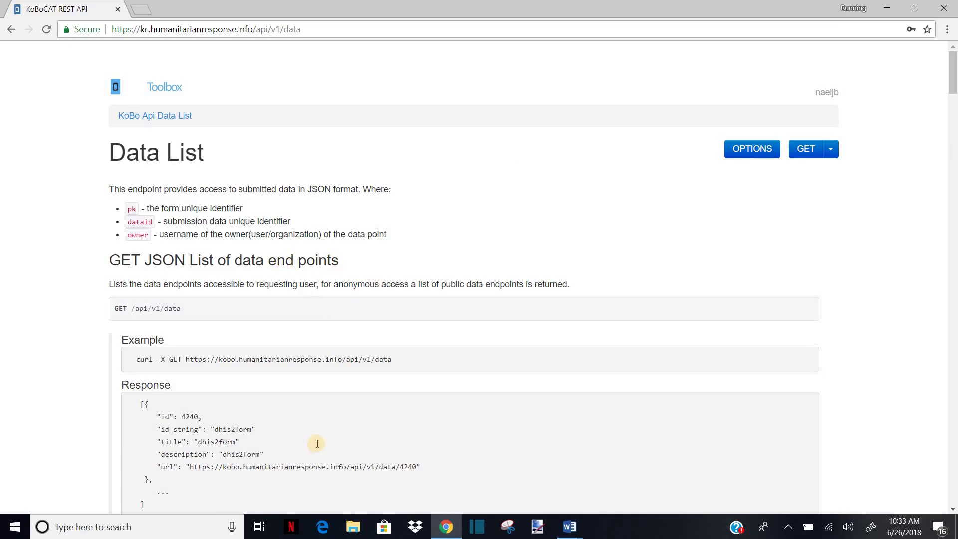
- Request the Data List in xls format from the GET menu, downloading 'data (14)'
scroll(316, 441, "down", 9)
scroll(316, 441, "down", 5)
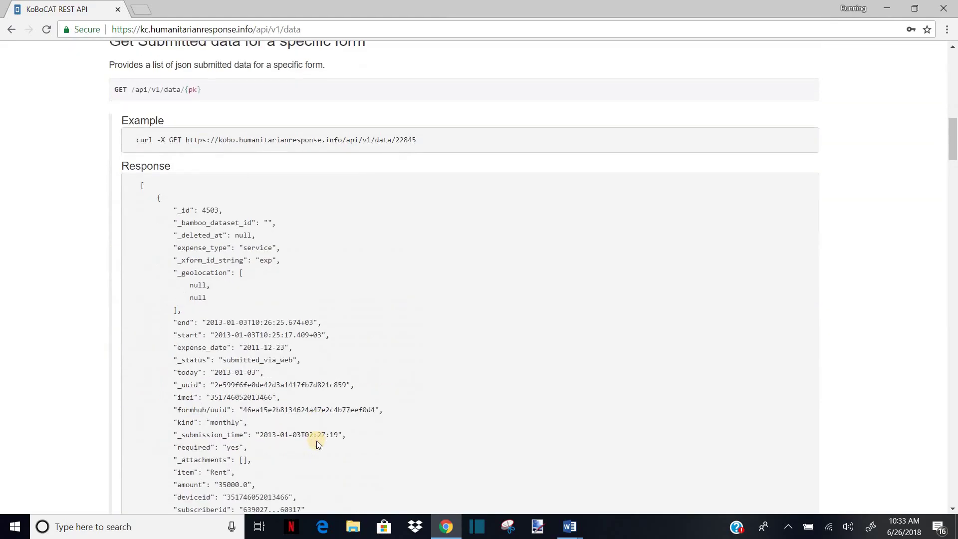
scroll(315, 441, "up", 14)
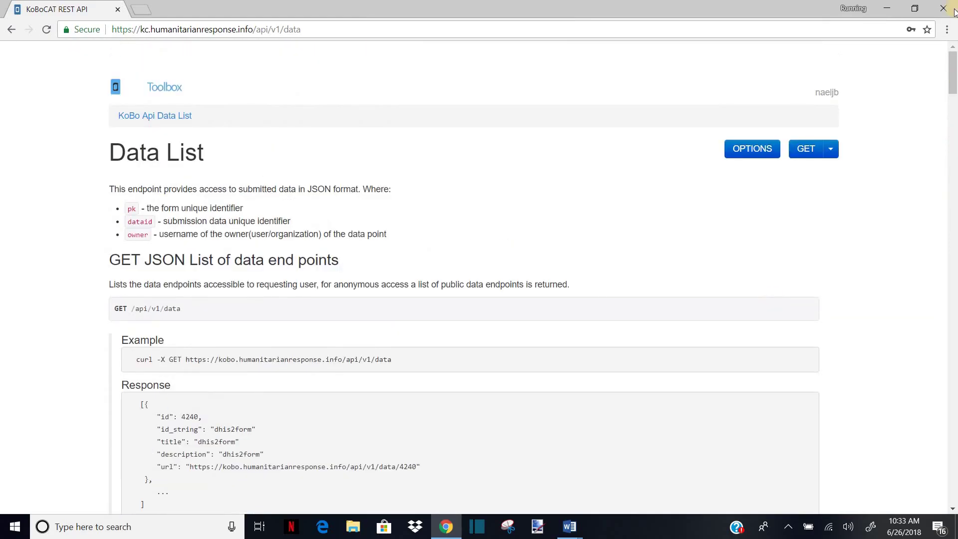
left_click(828, 152)
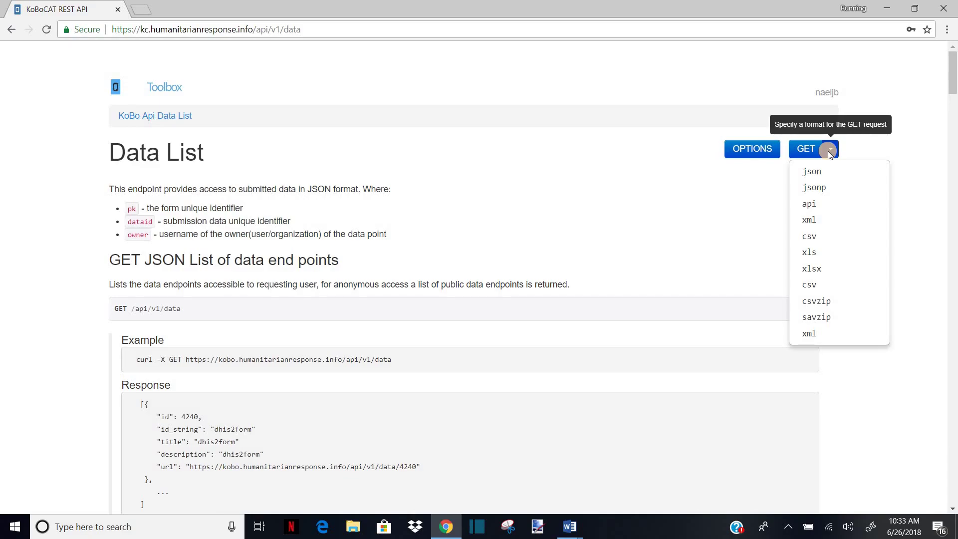
left_click(808, 253)
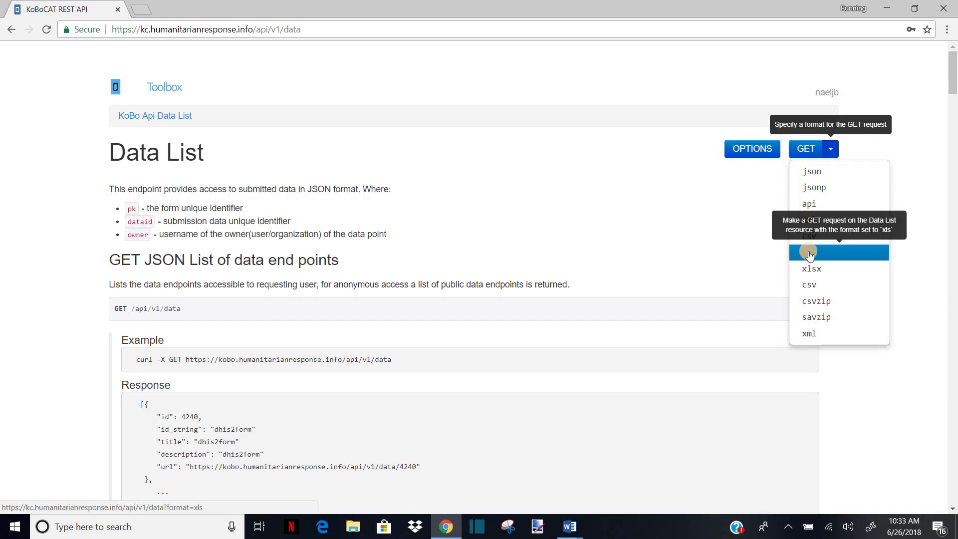
left_click(808, 283)
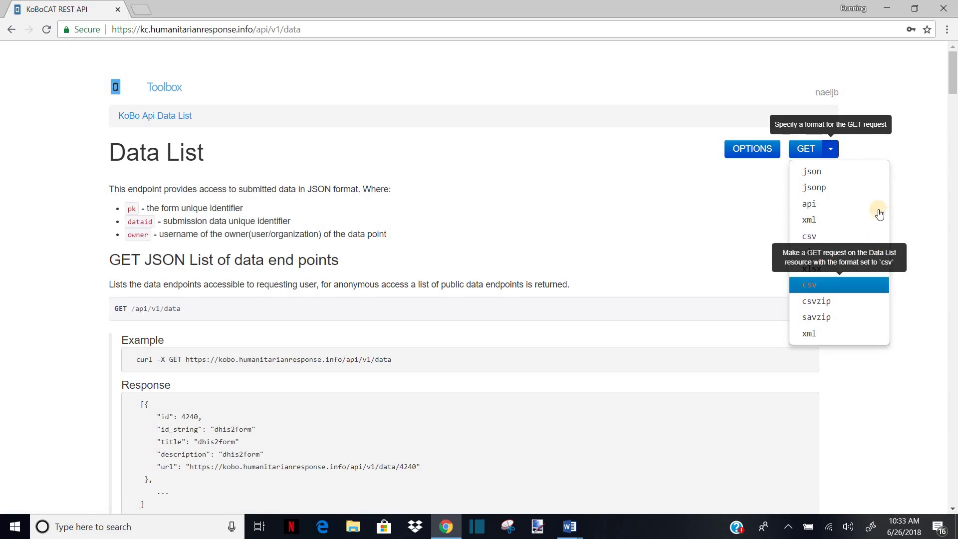
left_click(830, 151)
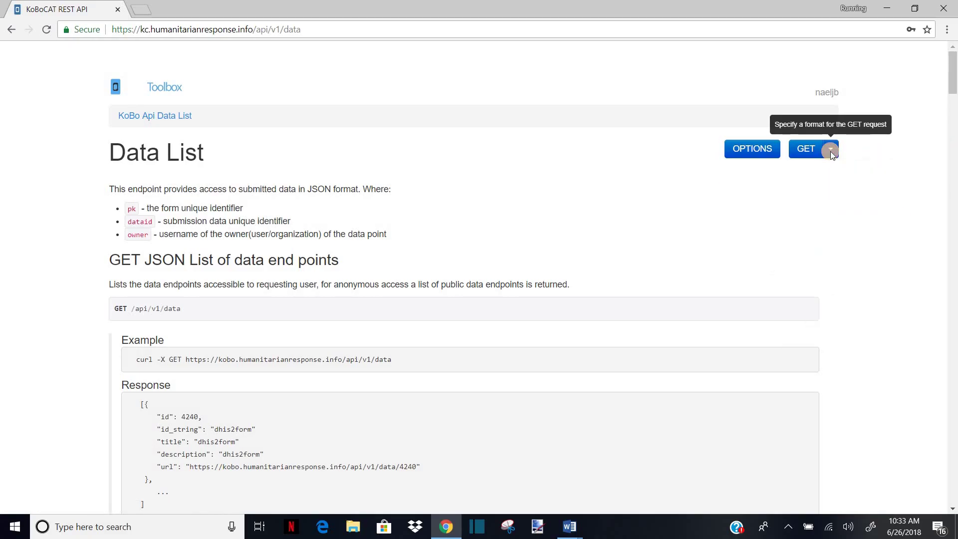
left_click(831, 151)
left_click(806, 253)
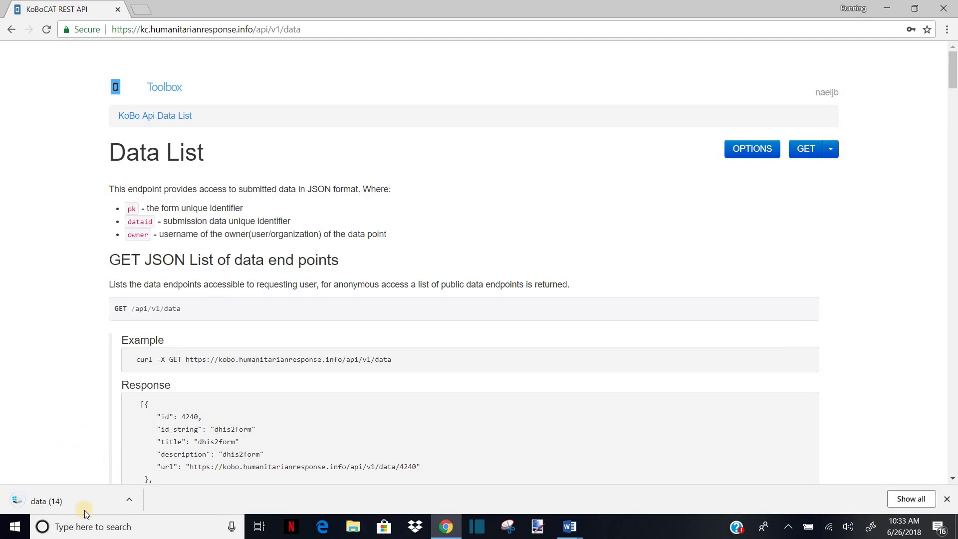
- Open the downloaded 'data (14)' file with Word 2016
left_click(127, 501)
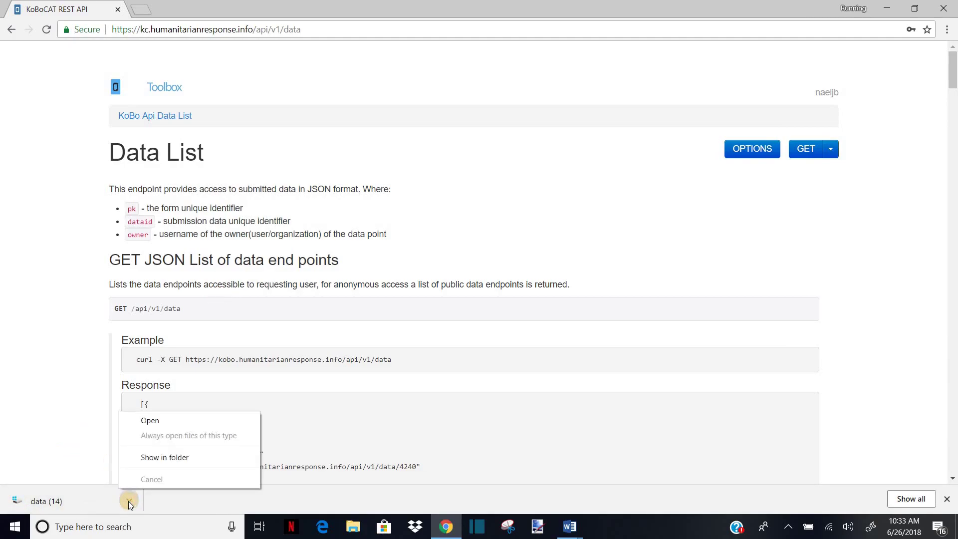
left_click(158, 424)
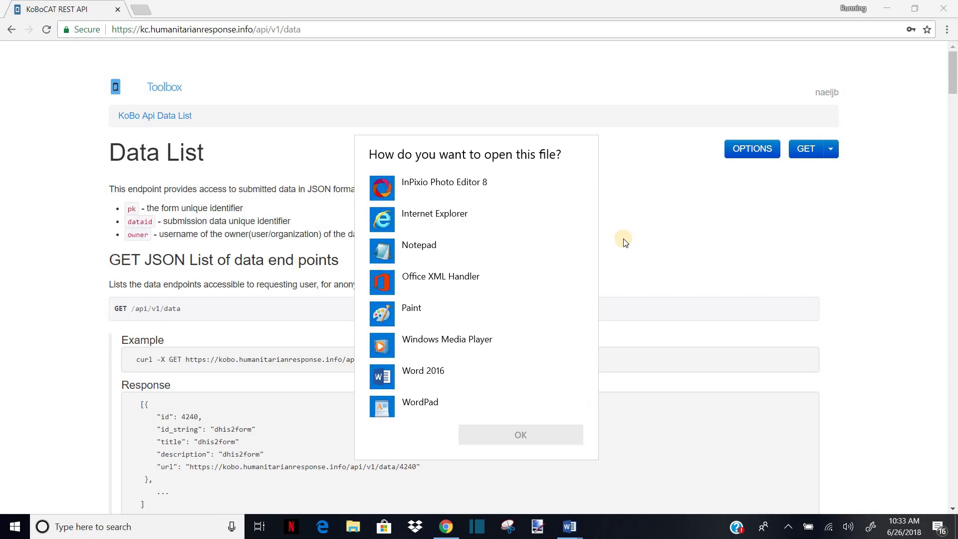
left_click(390, 372)
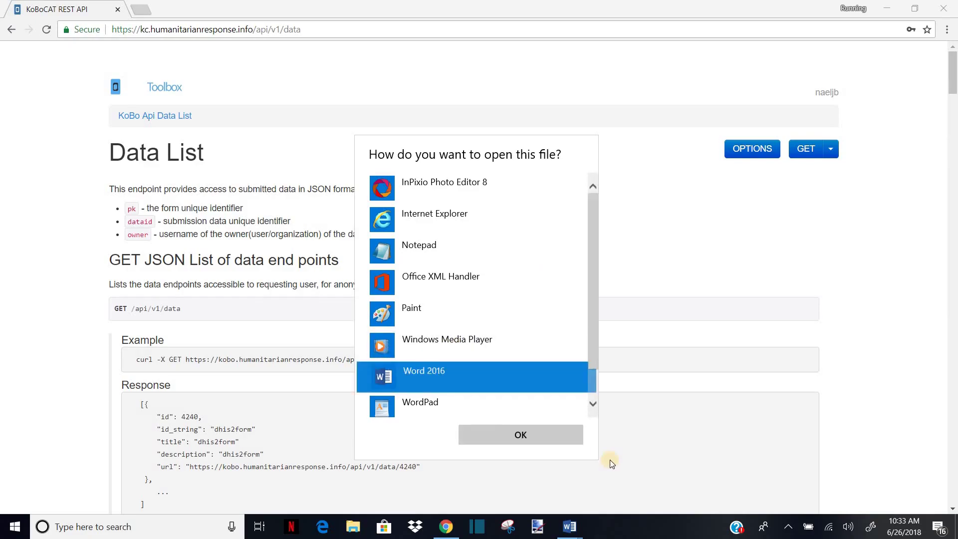
left_click(517, 435)
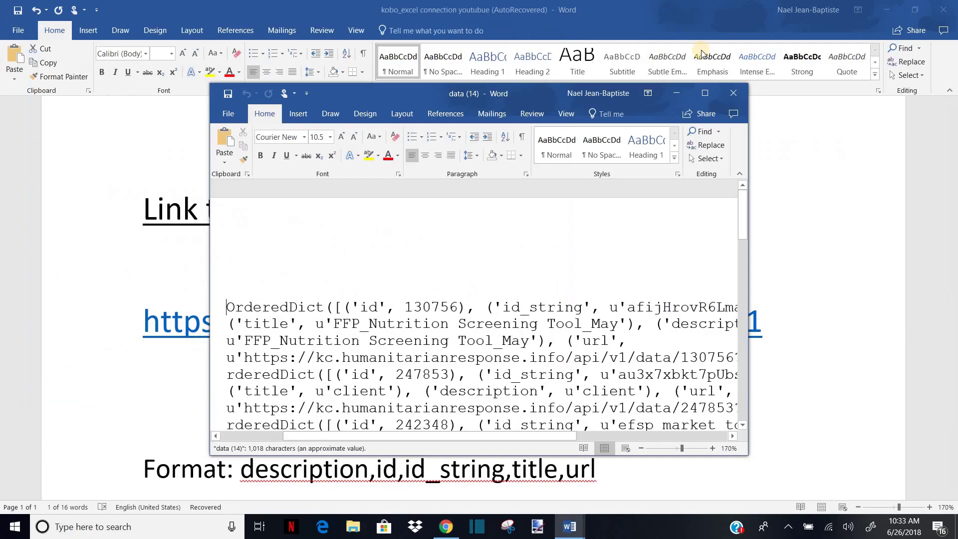
- Maximize the 'data (14)' document and look over its list of forms
left_click(703, 95)
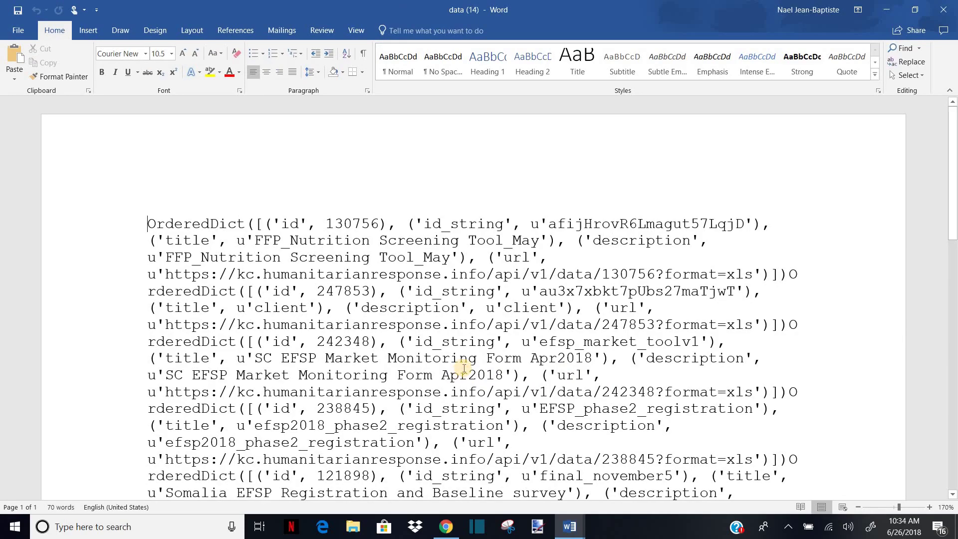
scroll(464, 368, "down", 1)
scroll(464, 367, "up", 1)
scroll(464, 365, "down", 1)
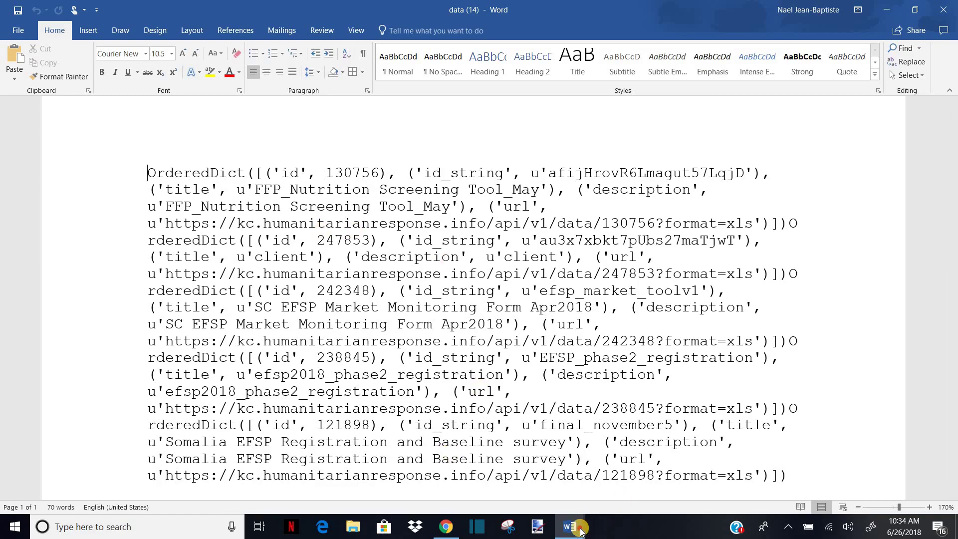
- Return to the kobo_excel notes and put the cursor by the 'Format: description,id,id_string,title,url' line
mouse_move(579, 530)
left_click(451, 483)
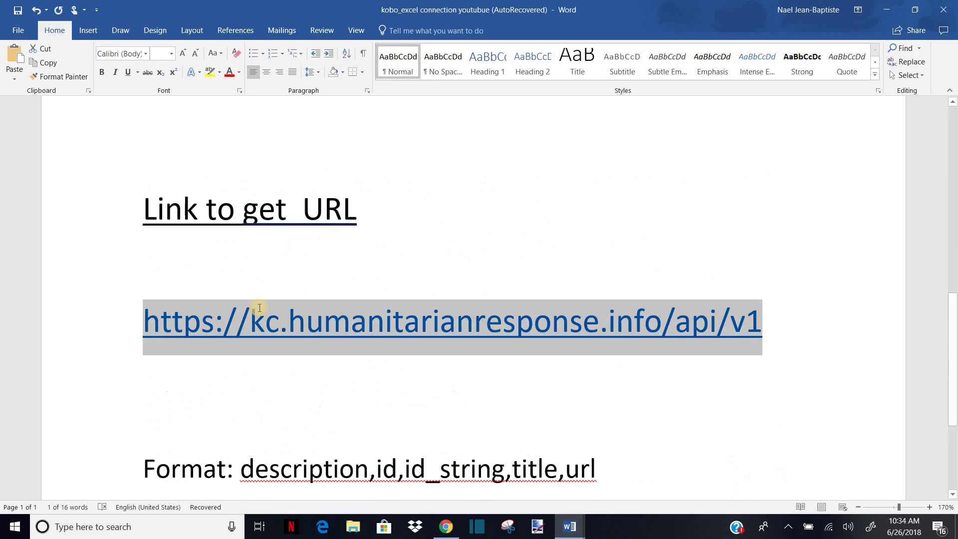
scroll(214, 344, "down", 3)
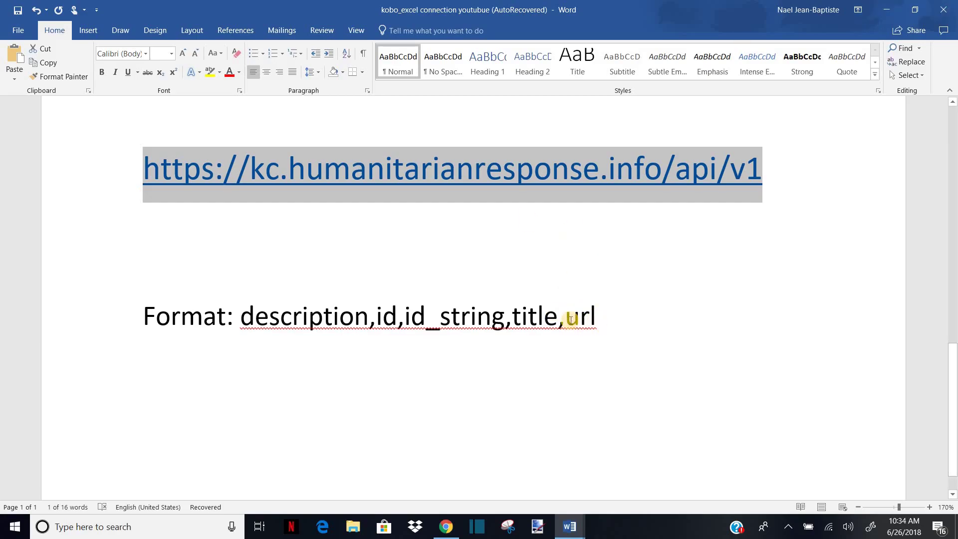
left_click_drag(564, 319, 588, 319)
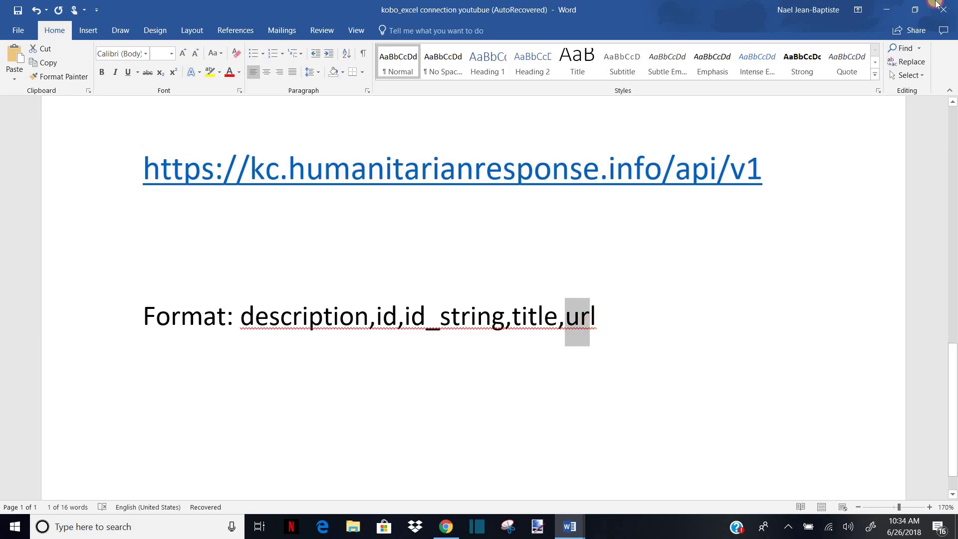
key("Up")
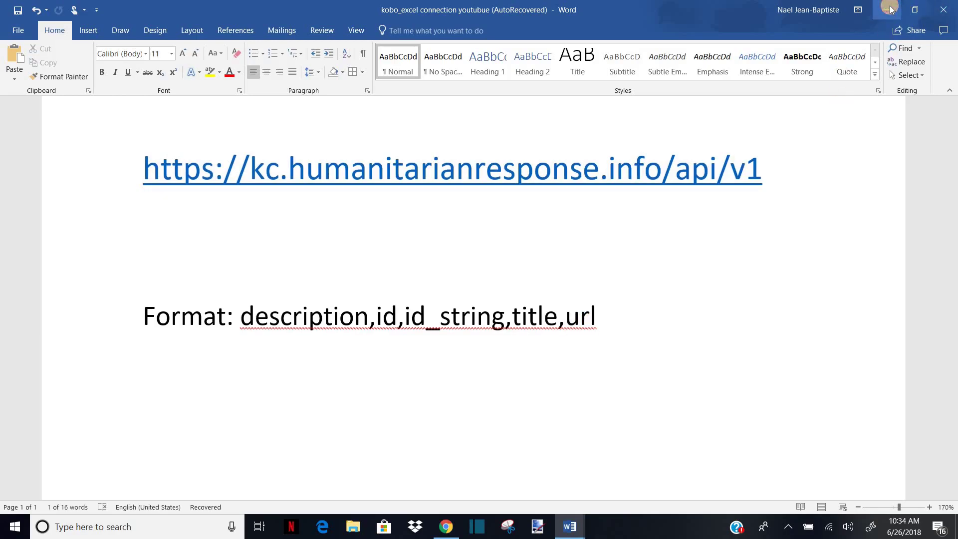
- In 'data (14)', select the client form's URL line ending in 247853?format=xls')])
left_click(892, 9)
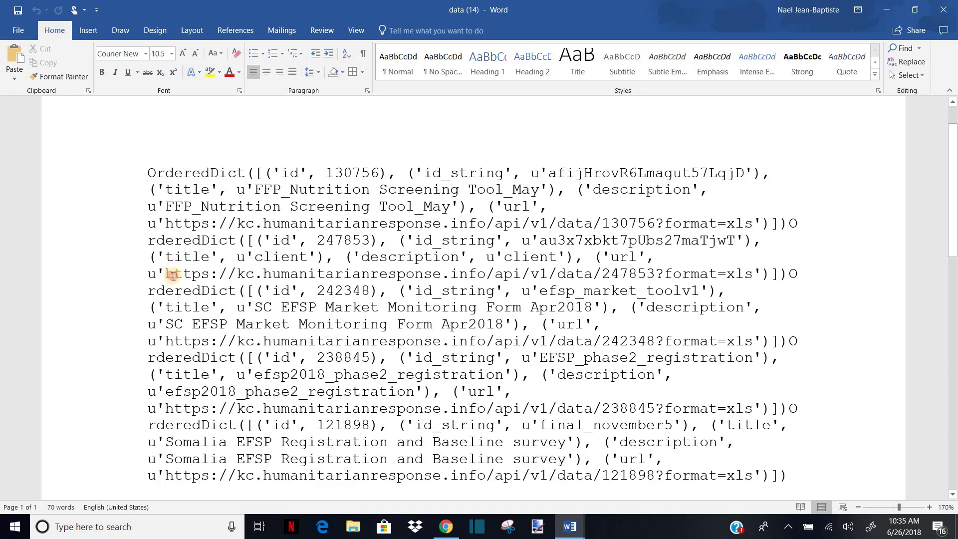
left_click_drag(172, 274, 777, 276)
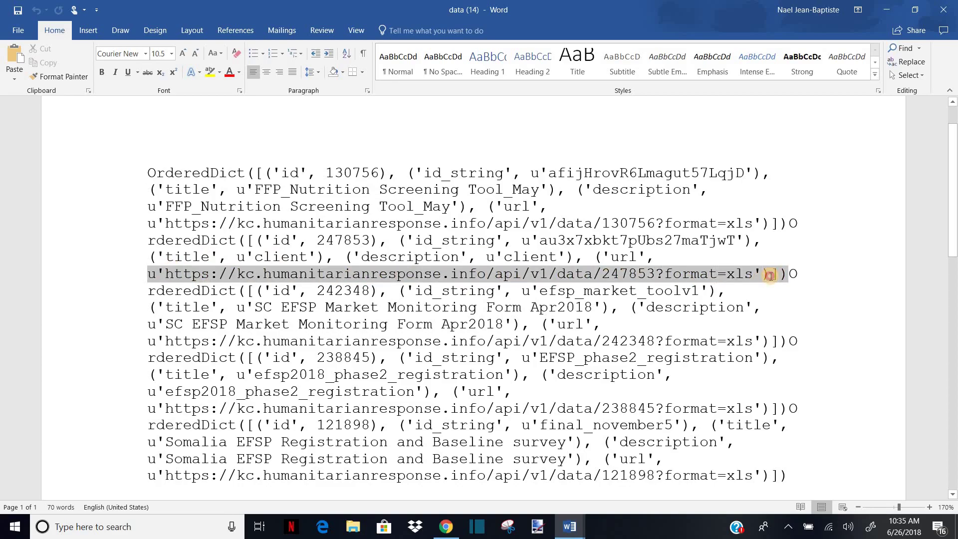
left_click_drag(770, 275, 783, 275)
key("ctrl+c")
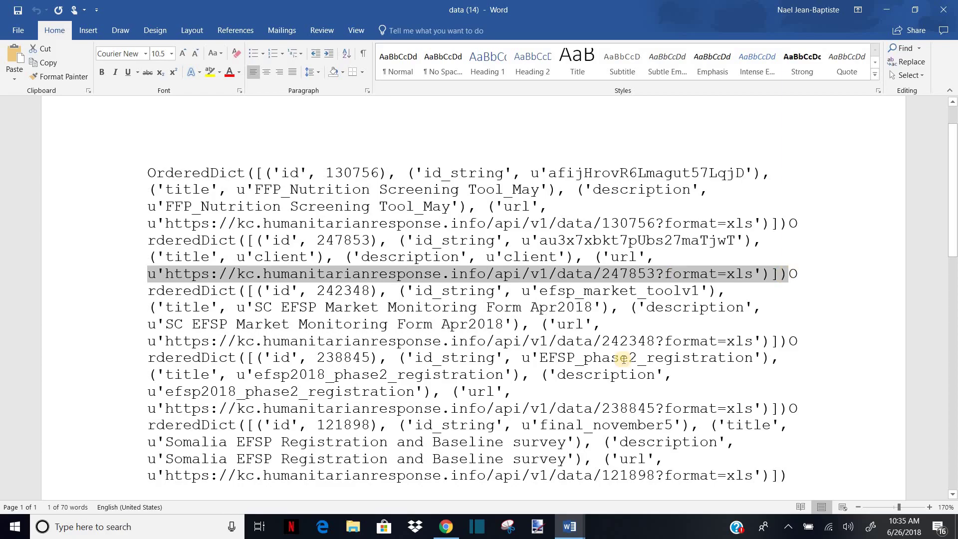
- Paste the copied 247853?format=xls URL line on a new line below Format in the notes
mouse_move(580, 534)
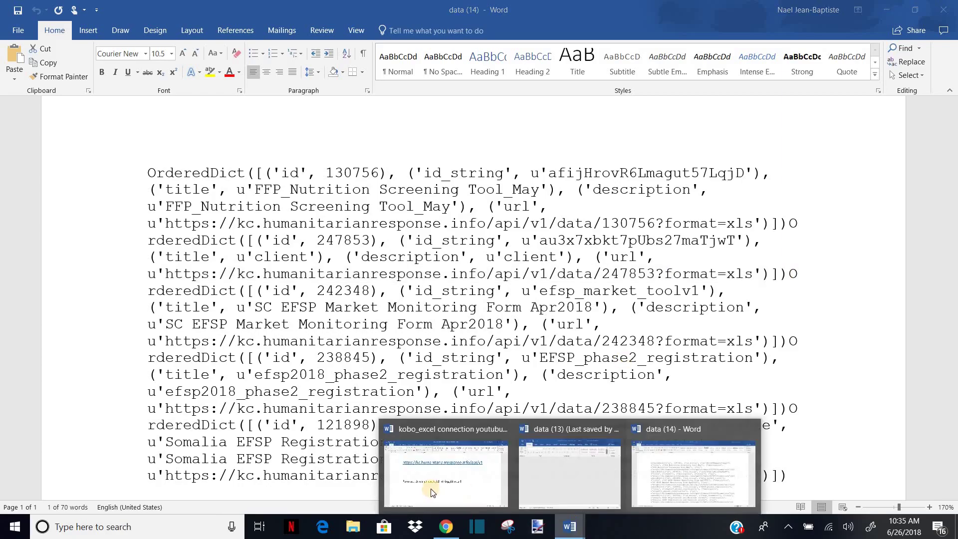
left_click(432, 487)
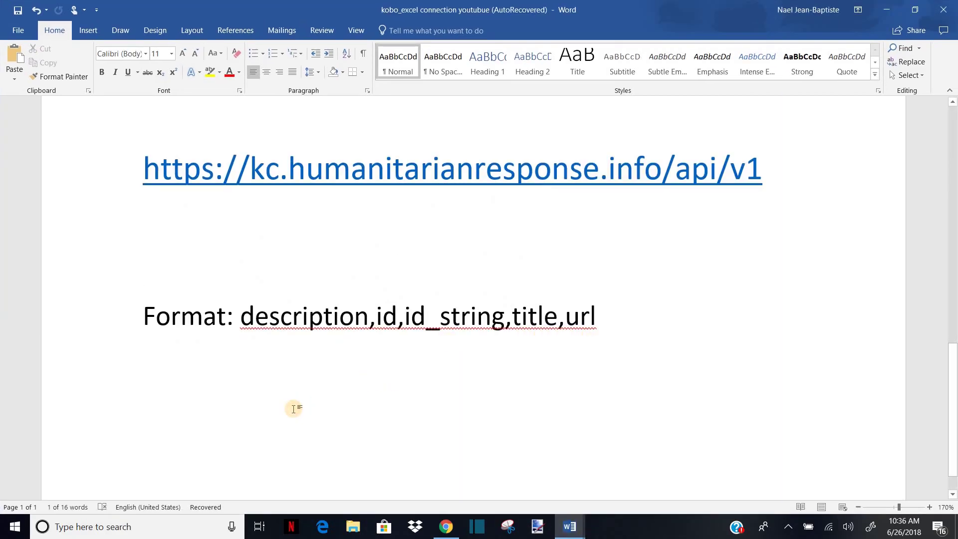
left_click(293, 409)
key("Return")
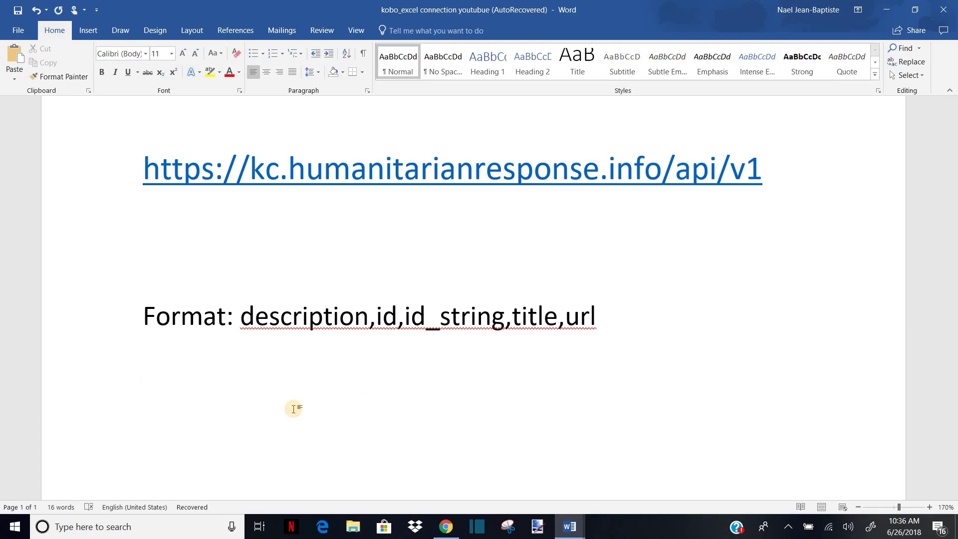
key("ctrl+v")
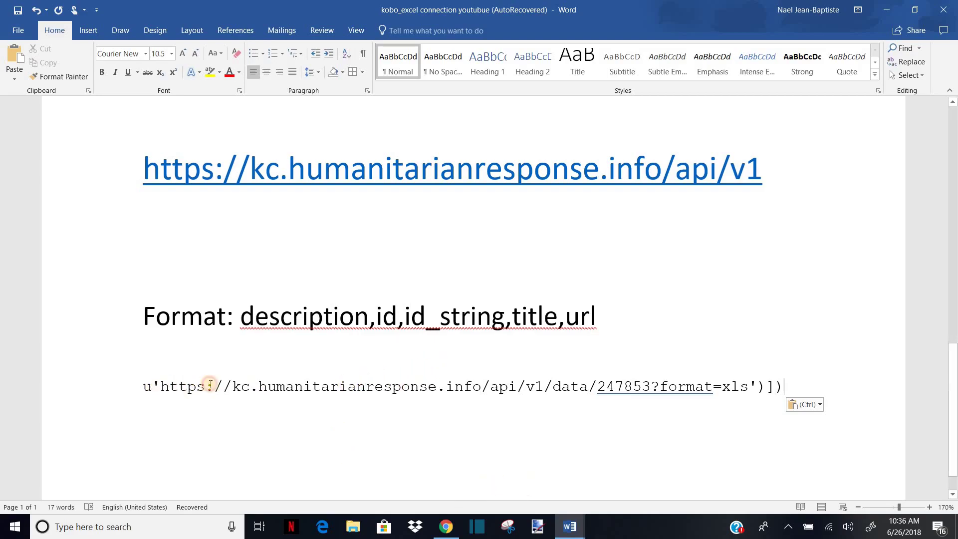
- Try trimming the u', ?format= and trailing bracket characters from the pasted link
key("BackSpace")
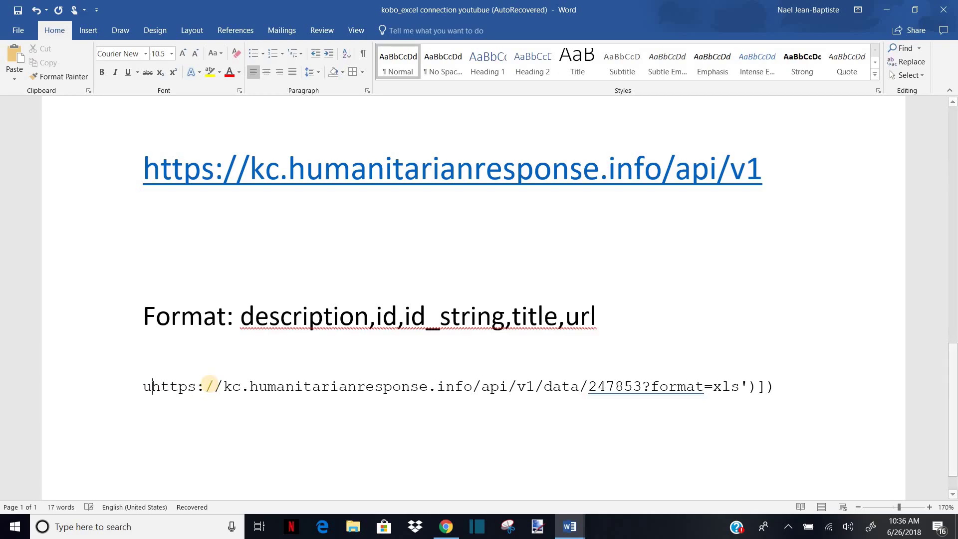
key("BackSpace")
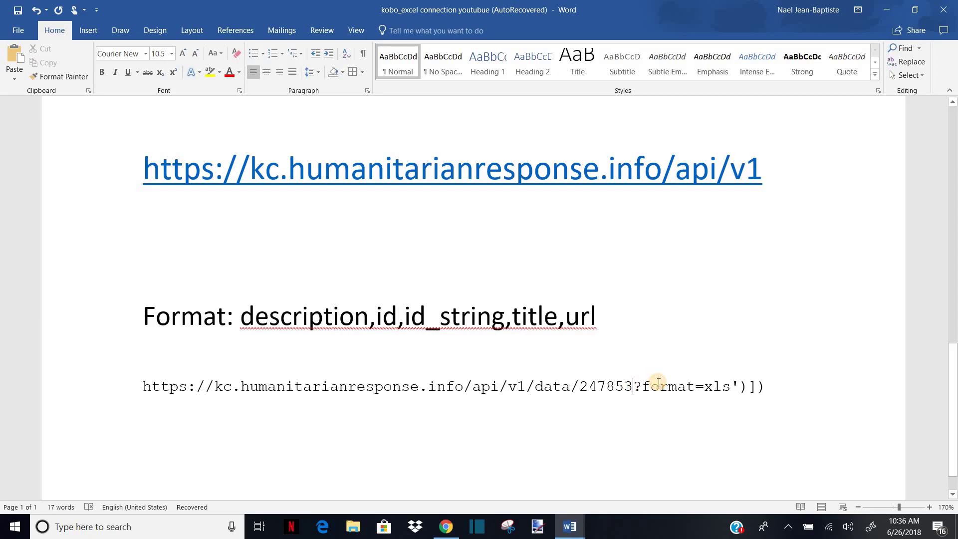
key("Delete")
key("Delete")
key("Delete")
key("Delete")
key("Delete")
key("Delete")
key("Delete")
key("Delete")
key("Delete")
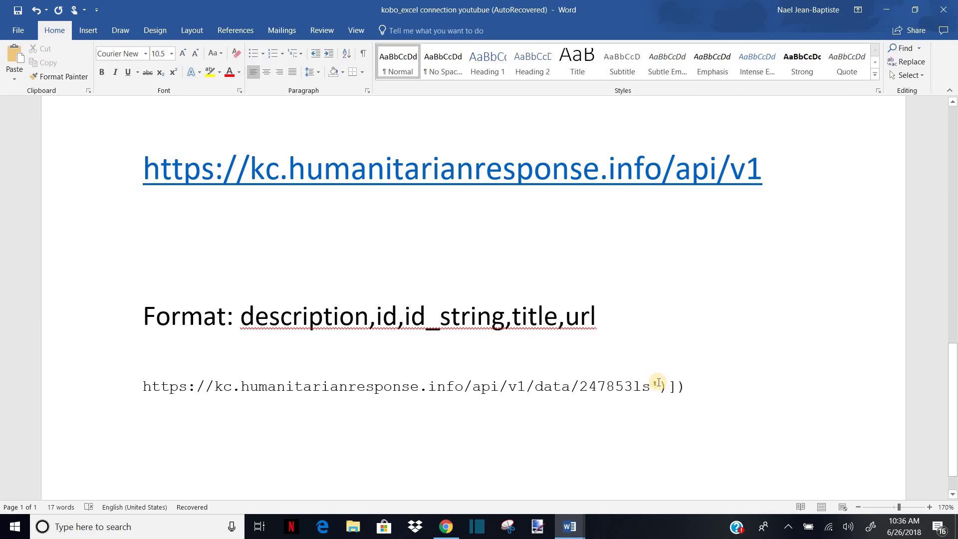
key("ctrl+z")
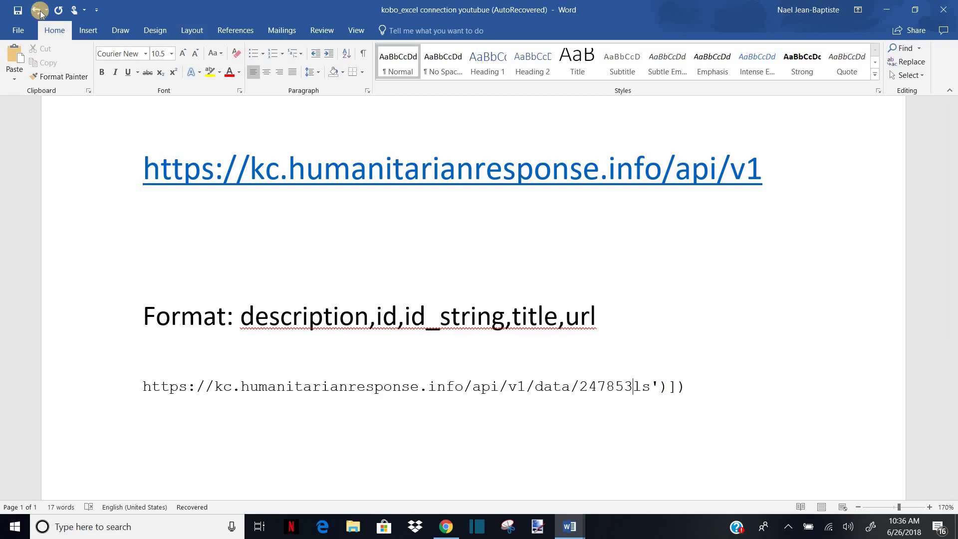
key("ctrl+y")
key("ctrl+z")
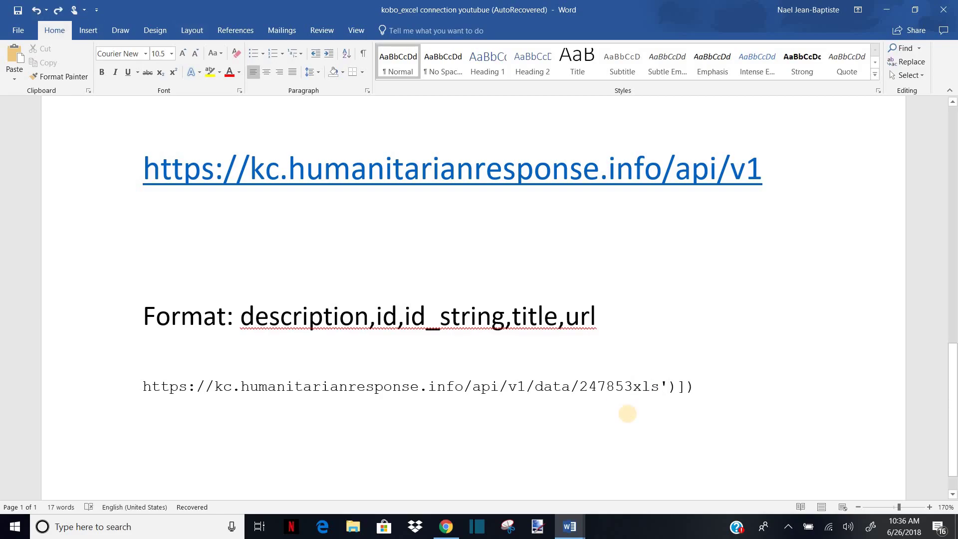
type(".")
left_click(707, 385)
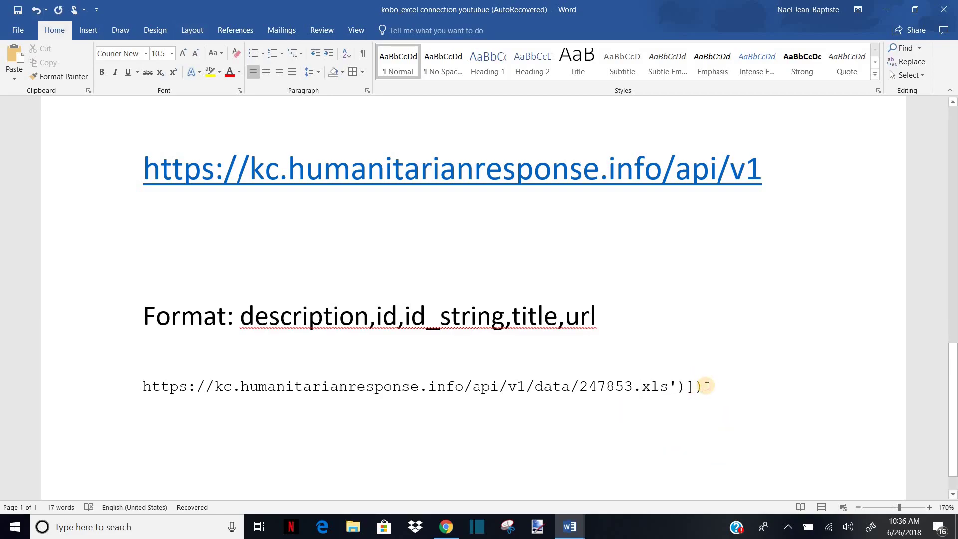
key("BackSpace")
key("BackSpace")
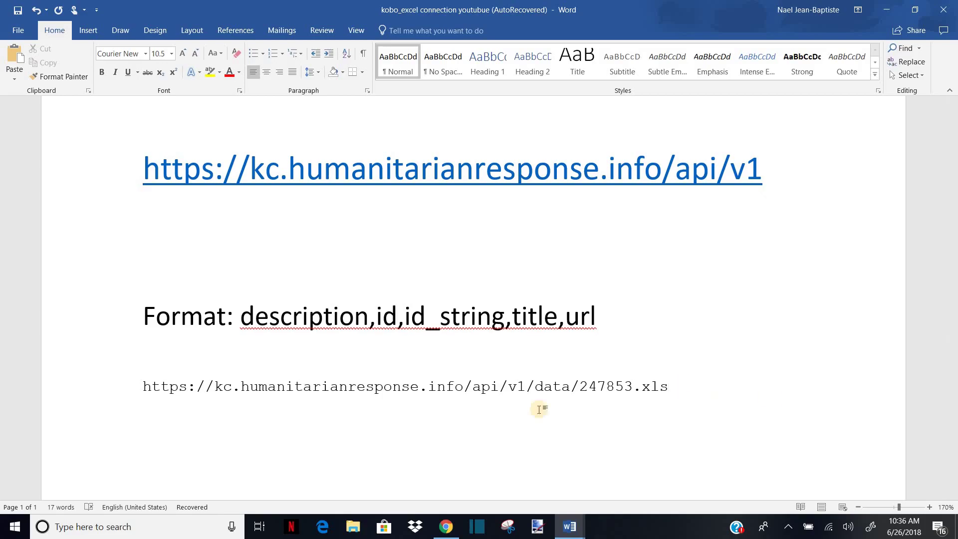
left_click(535, 412)
- Undo those edits, restoring the original pasted line with its leading u'
left_click(37, 10)
left_click(36, 9)
left_click(36, 10)
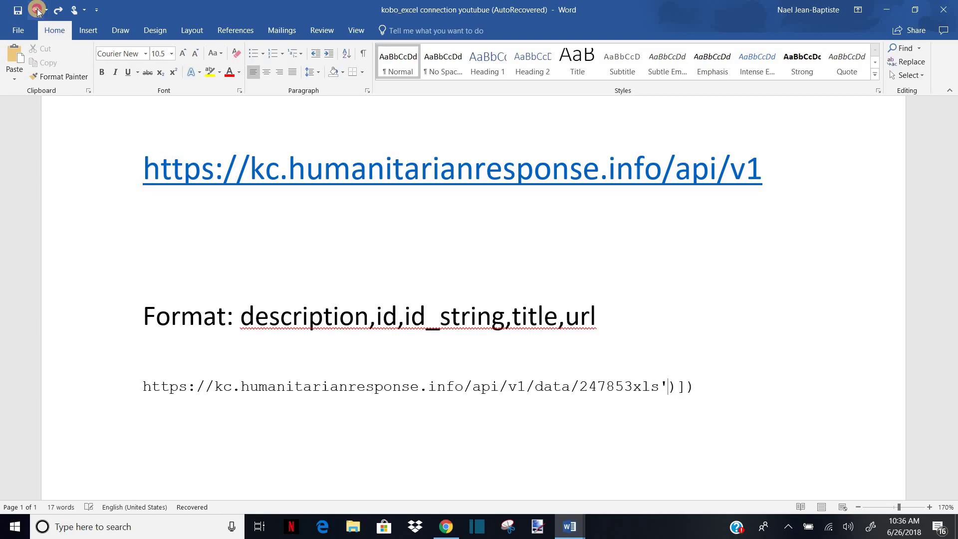
left_click(36, 10)
left_click(37, 10)
left_click(37, 10)
left_click(36, 10)
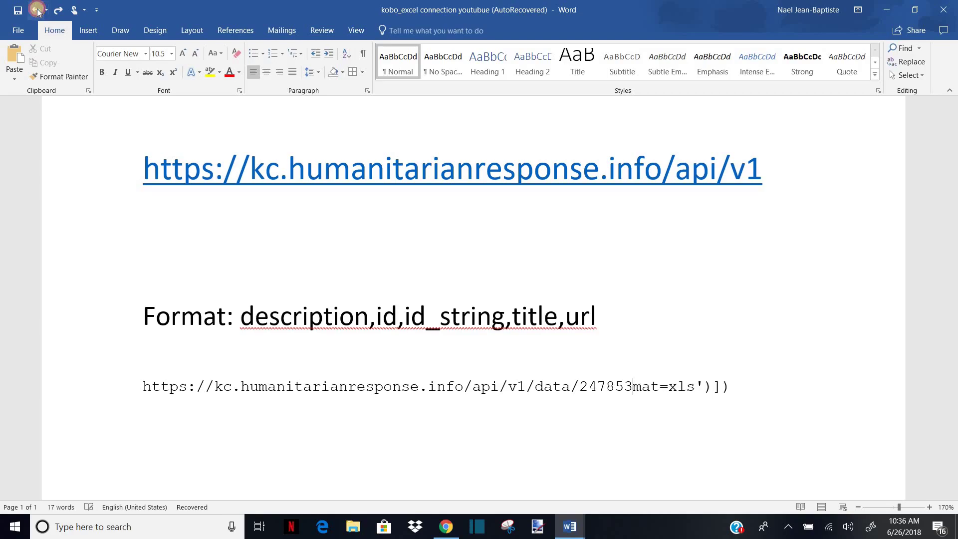
left_click(37, 10)
left_click(37, 10)
left_click(37, 10)
left_click(36, 10)
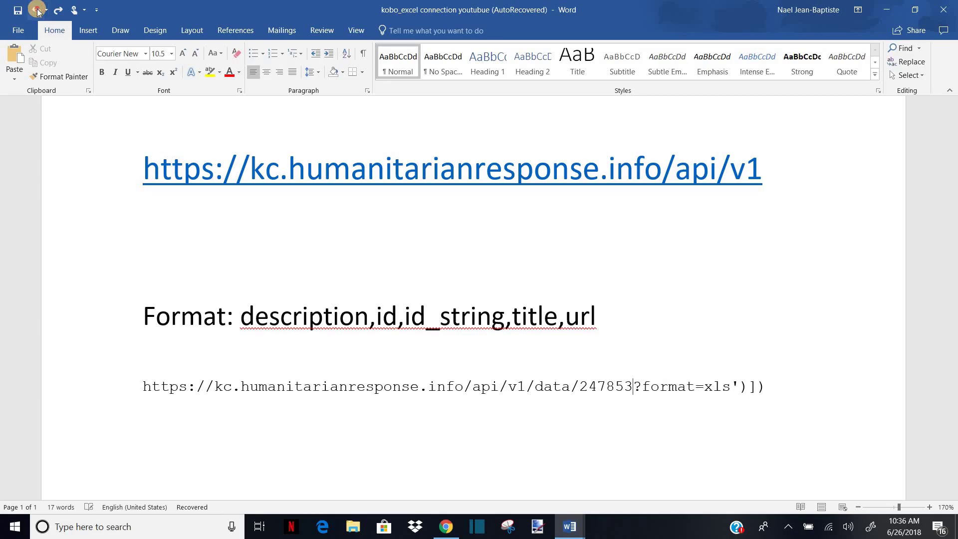
left_click(36, 10)
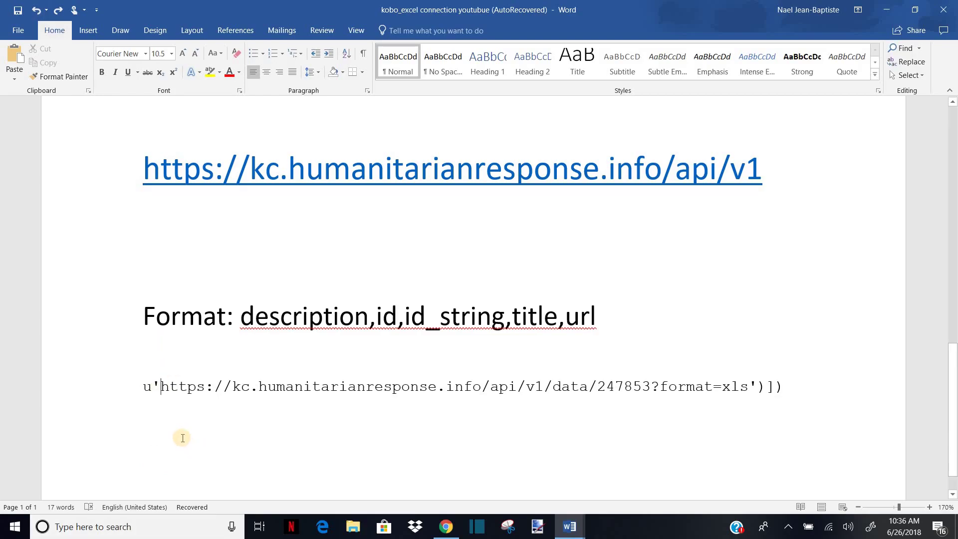
left_click(569, 530)
left_click(693, 471)
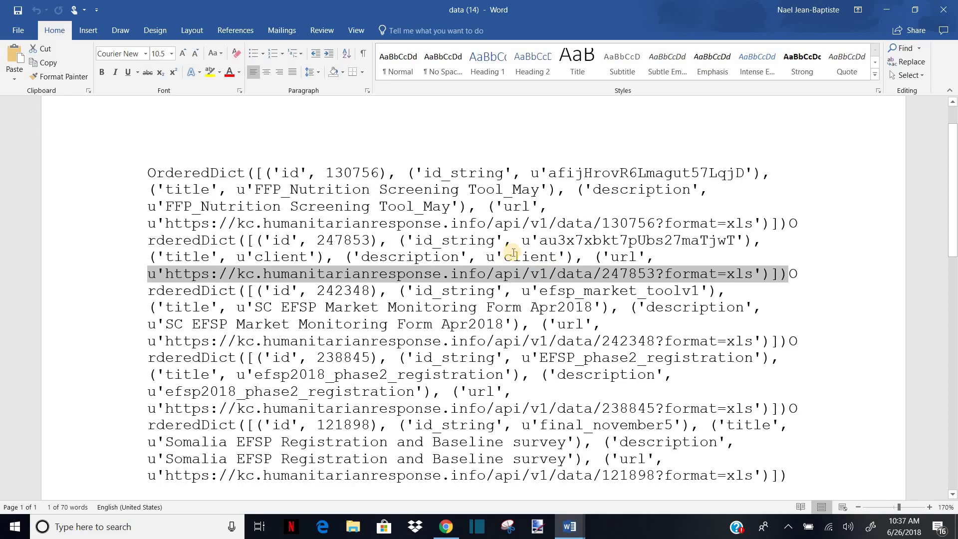
left_click(889, 10)
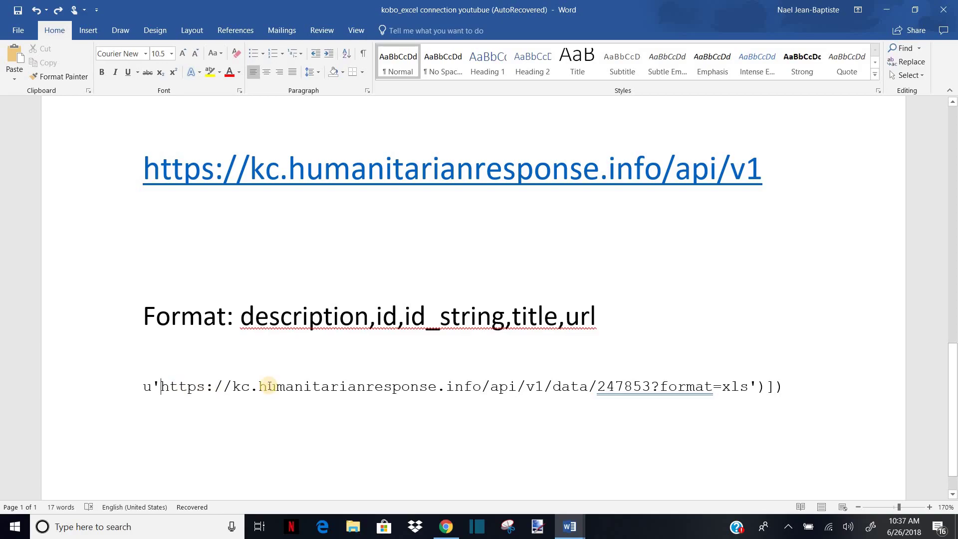
key("BackSpace")
key("BackSpace")
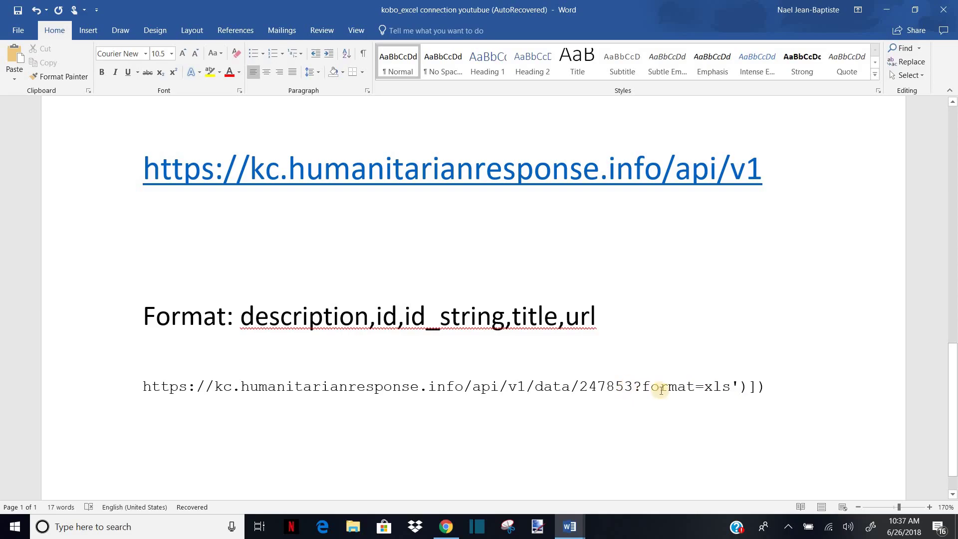
left_click(702, 387)
key("BackSpace")
key("BackSpace")
key("BackSpace")
key("BackSpace")
key("BackSpace")
key("BackSpace")
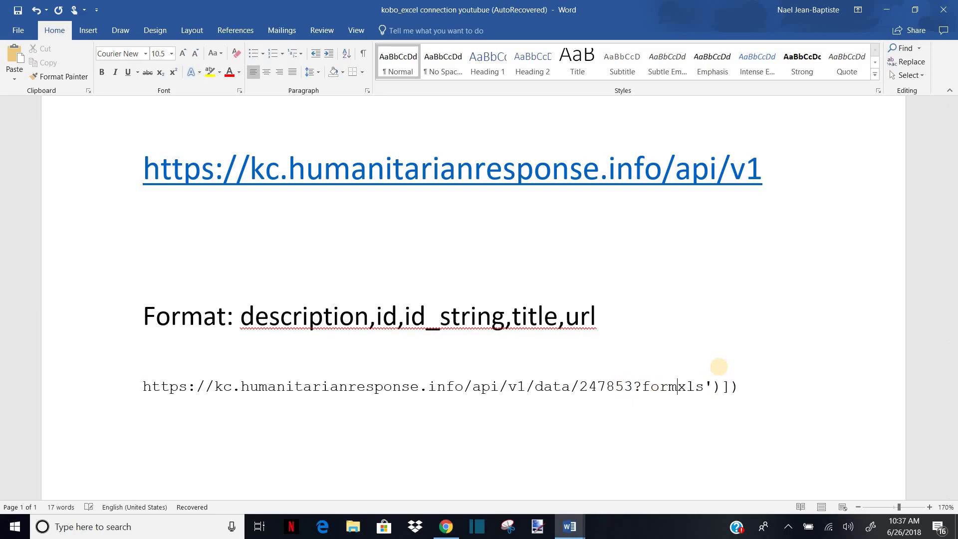
key("BackSpace")
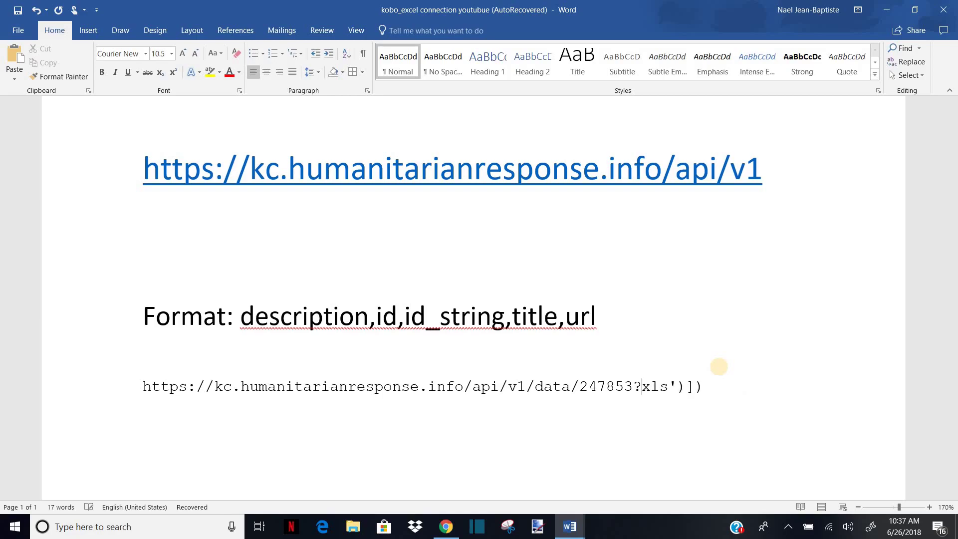
key("BackSpace")
type(".")
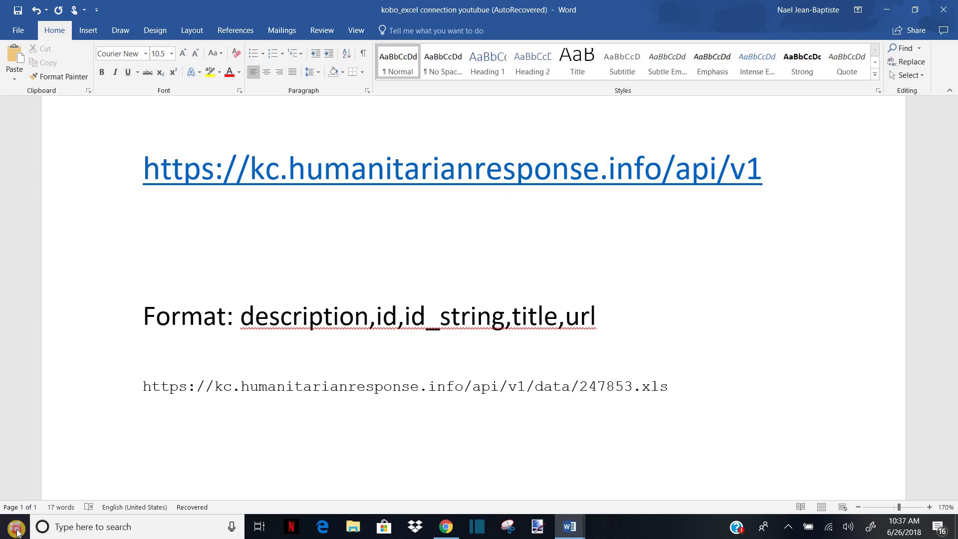
- Launch Excel maximized and create a new blank workbook
left_click(16, 528)
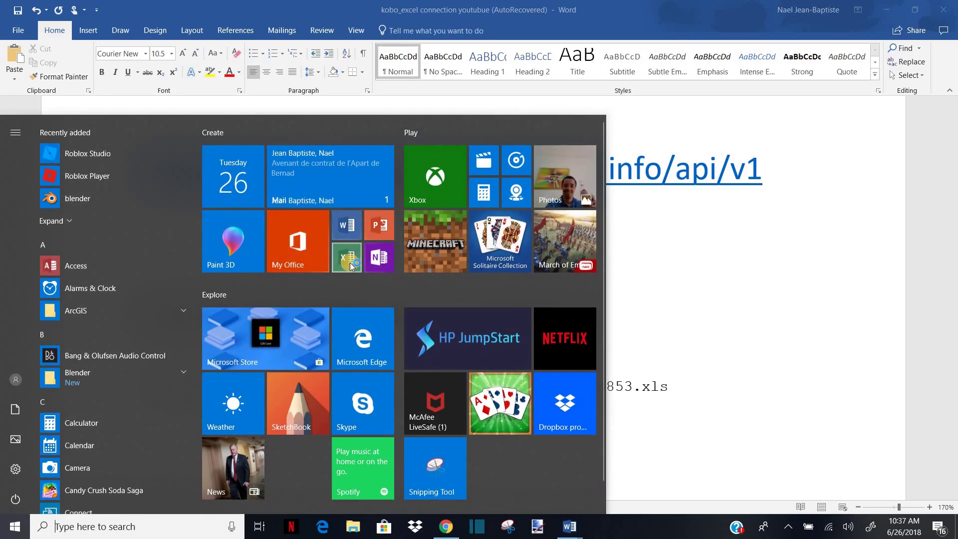
left_click(348, 257)
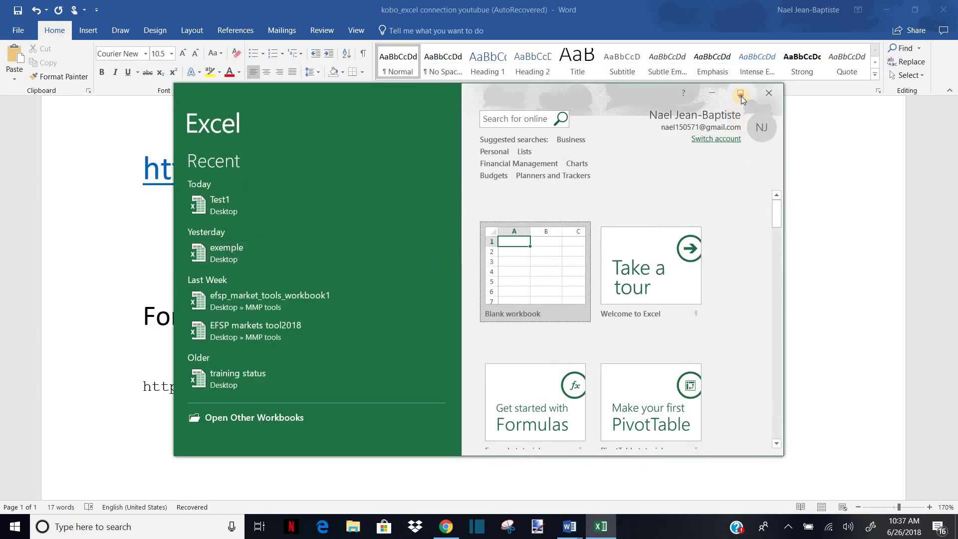
left_click(741, 95)
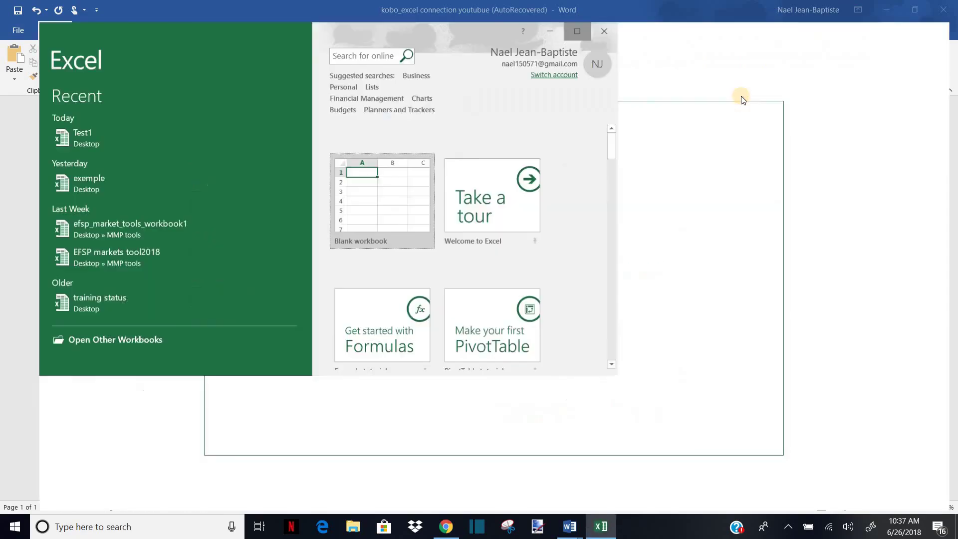
left_click(361, 151)
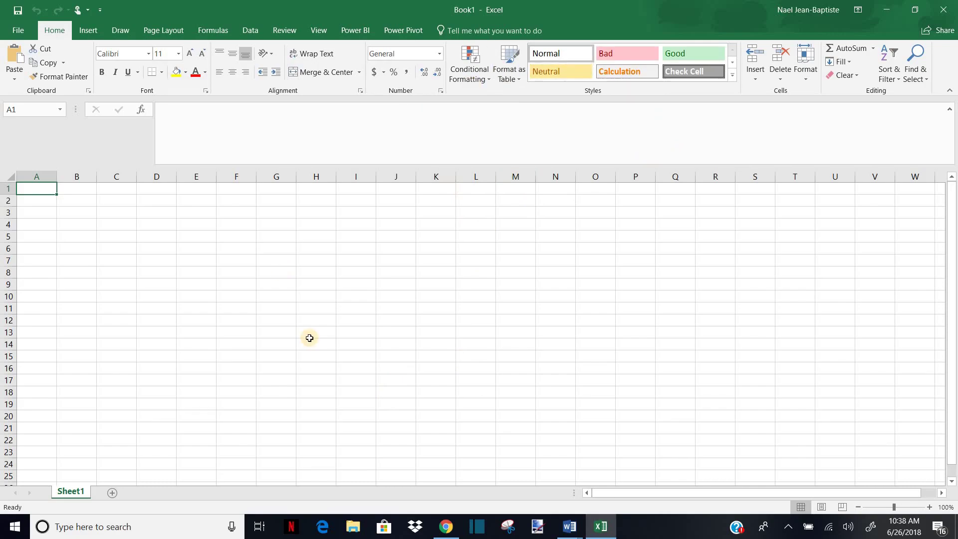
- On the Data tab, try From Web and browse the Get Data source list, then close it
left_click(251, 31)
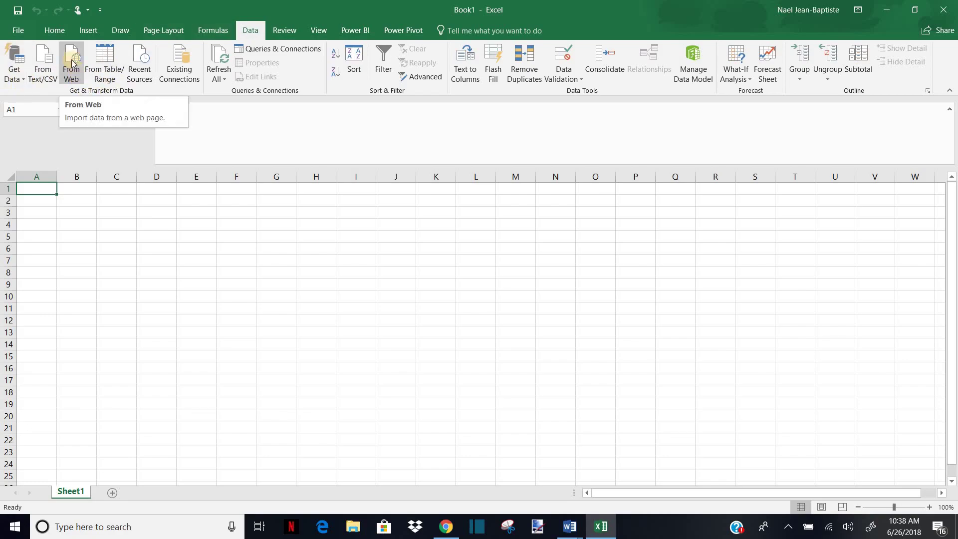
left_click(79, 78)
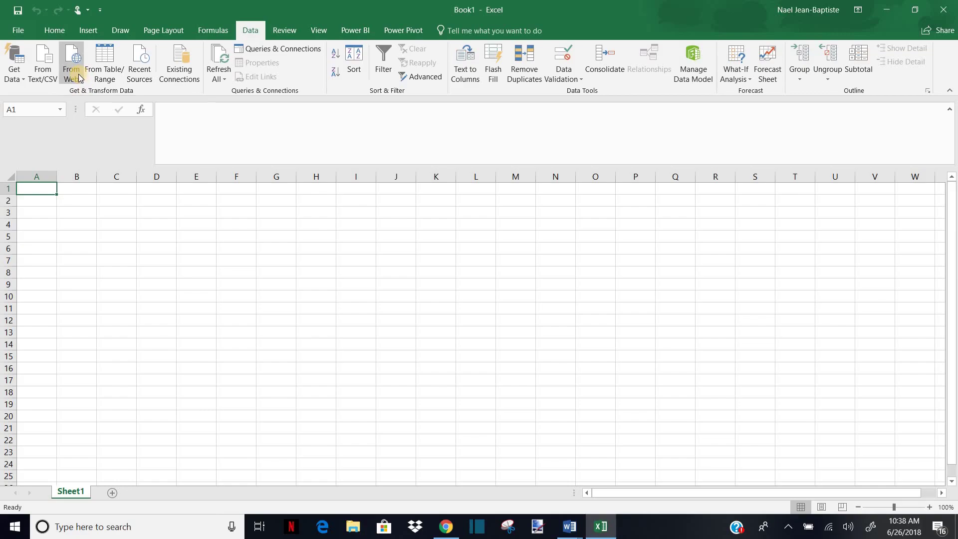
left_click(22, 74)
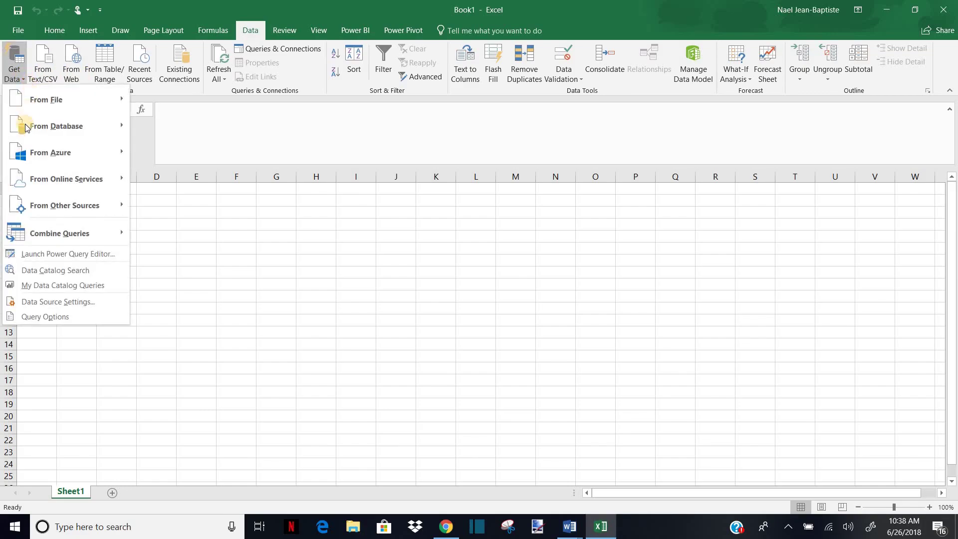
mouse_move(31, 207)
left_click(285, 266)
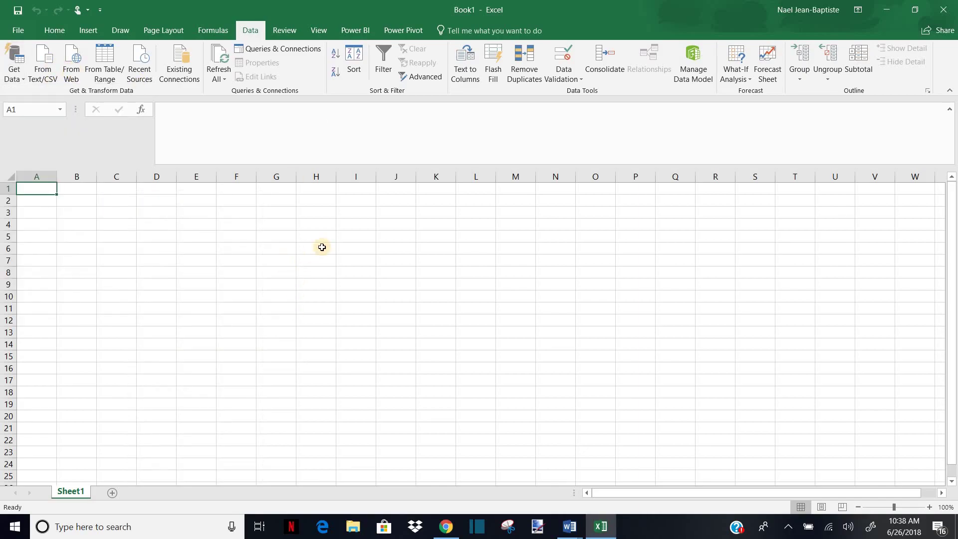
left_click(78, 77)
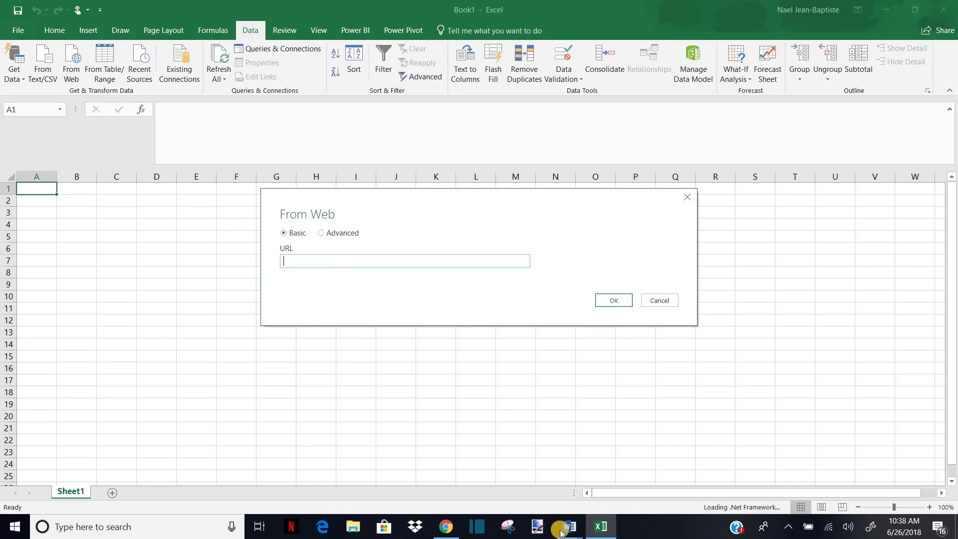
mouse_move(570, 529)
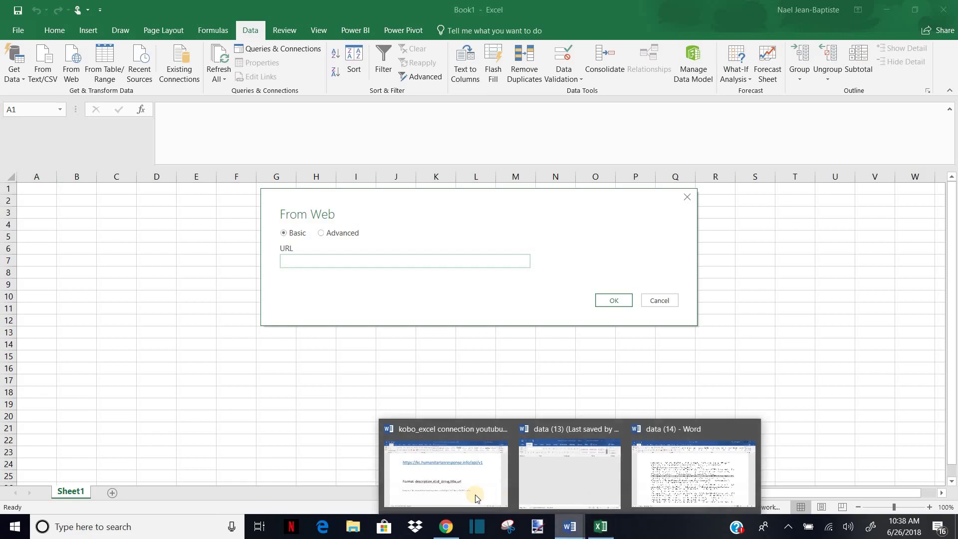
left_click(471, 494)
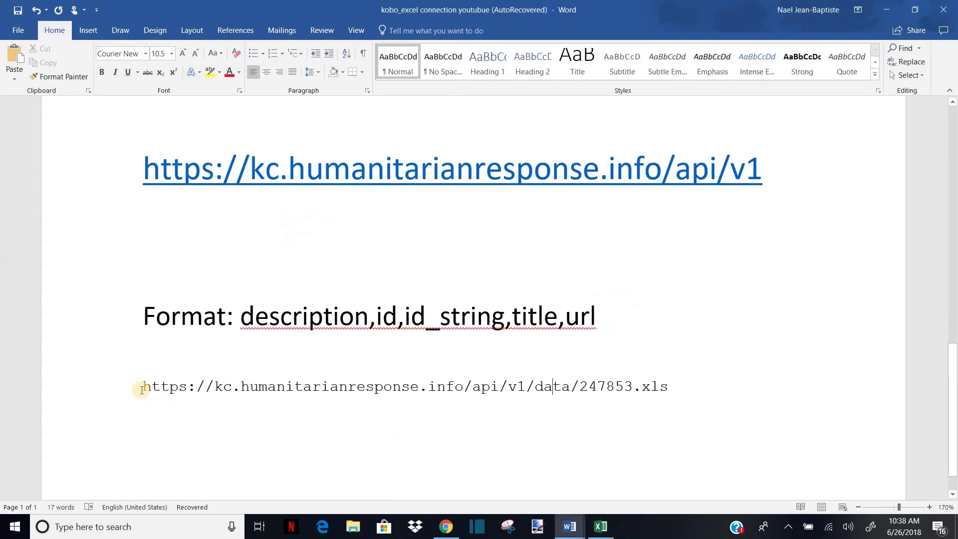
left_click_drag(143, 387, 659, 388)
key("ctrl+c")
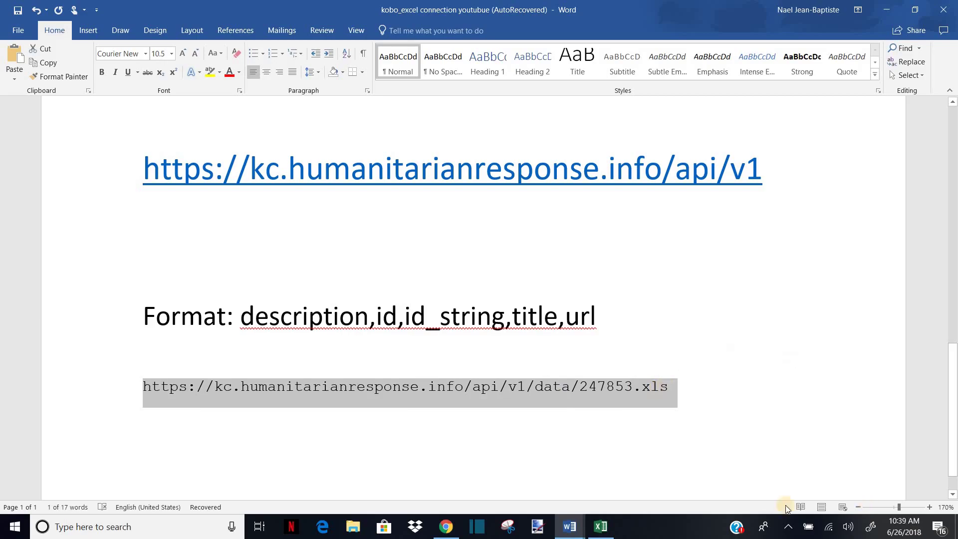
left_click(596, 531)
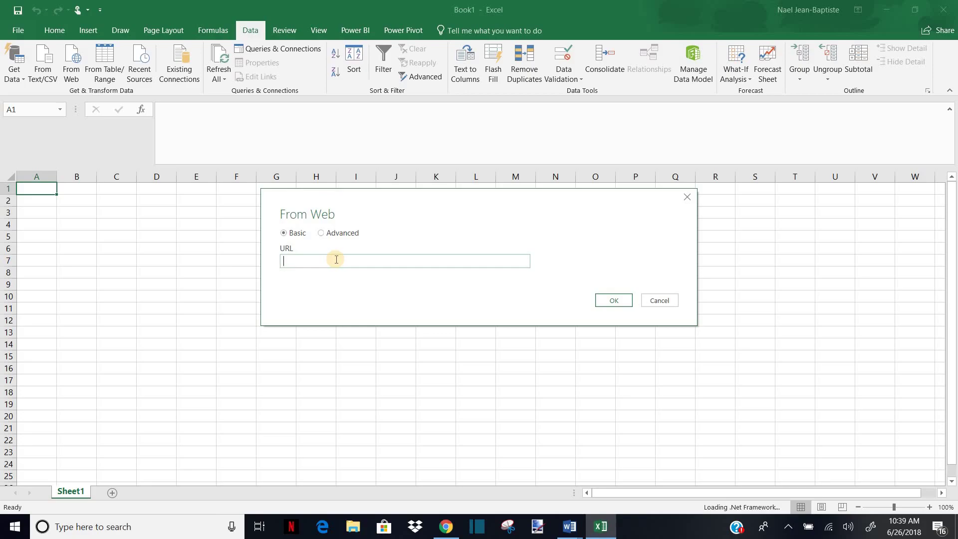
key("ctrl+v")
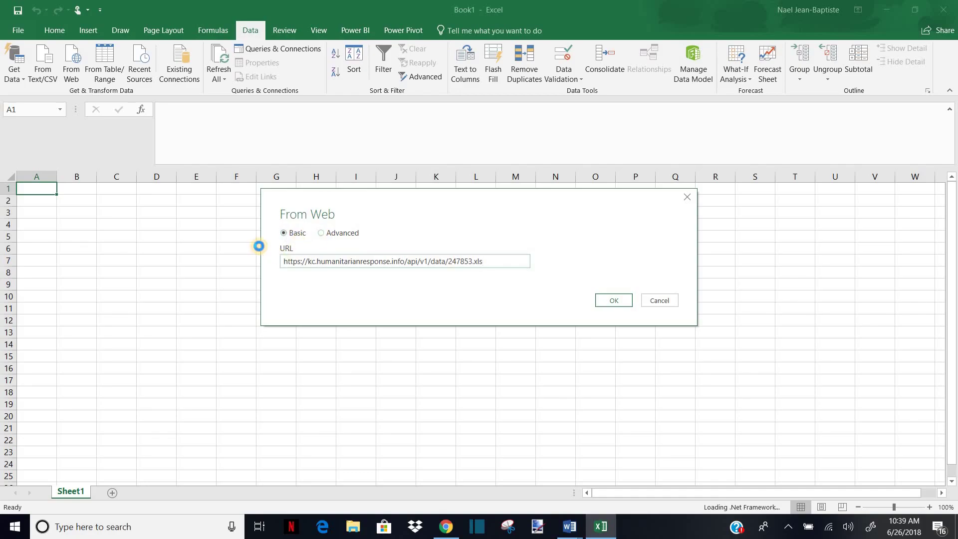
- Load the au3x7xbkt7pUbs27maTjwT submissions table into Sheet2 and close the Queries & Connections pane
left_click(616, 302)
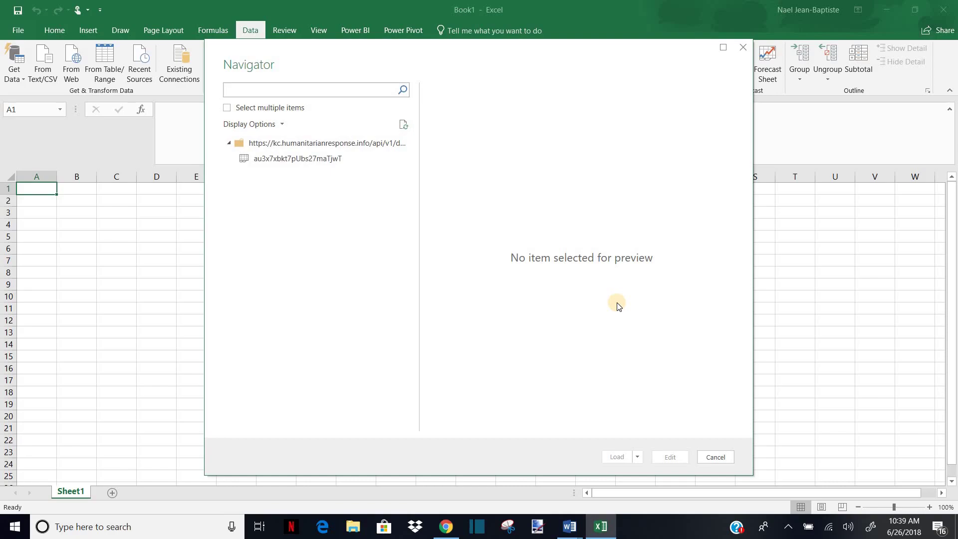
left_click(294, 163)
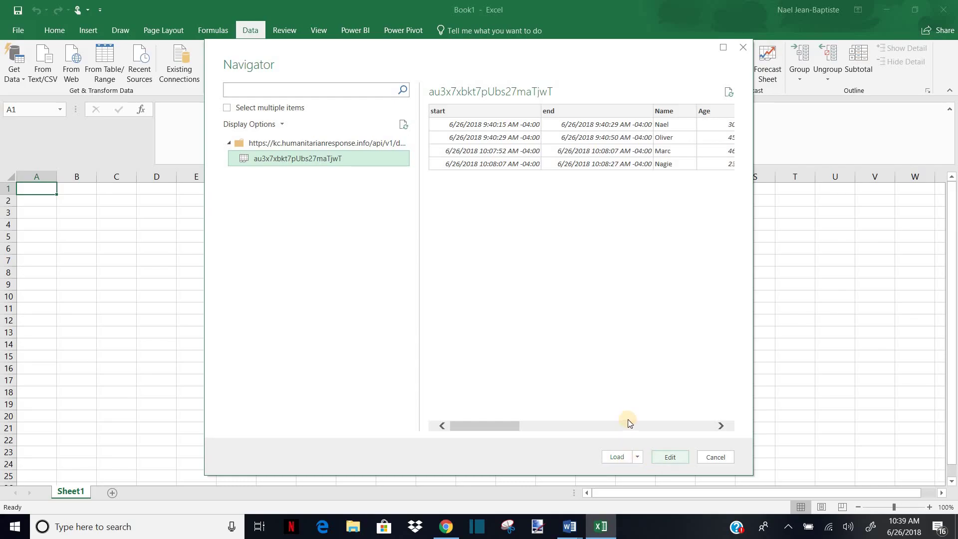
left_click(616, 457)
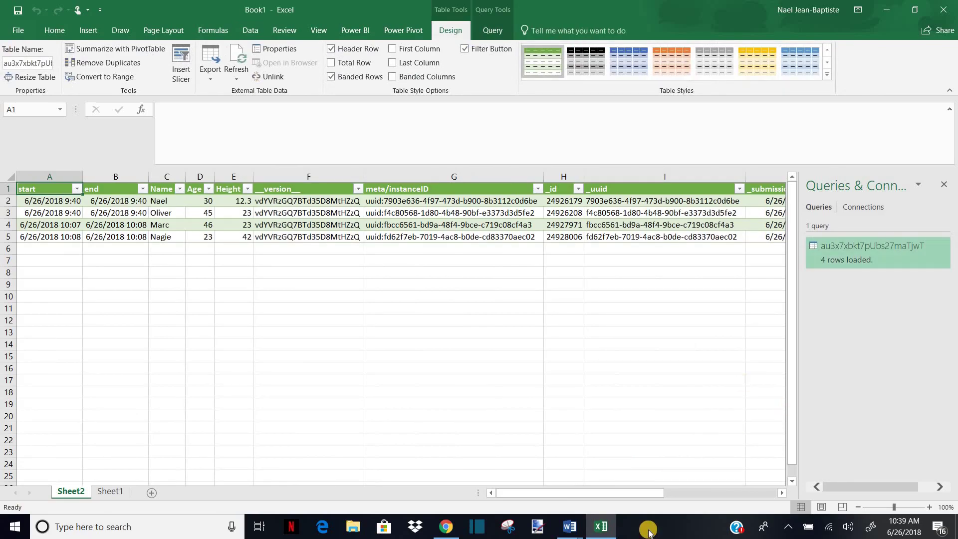
left_click(946, 185)
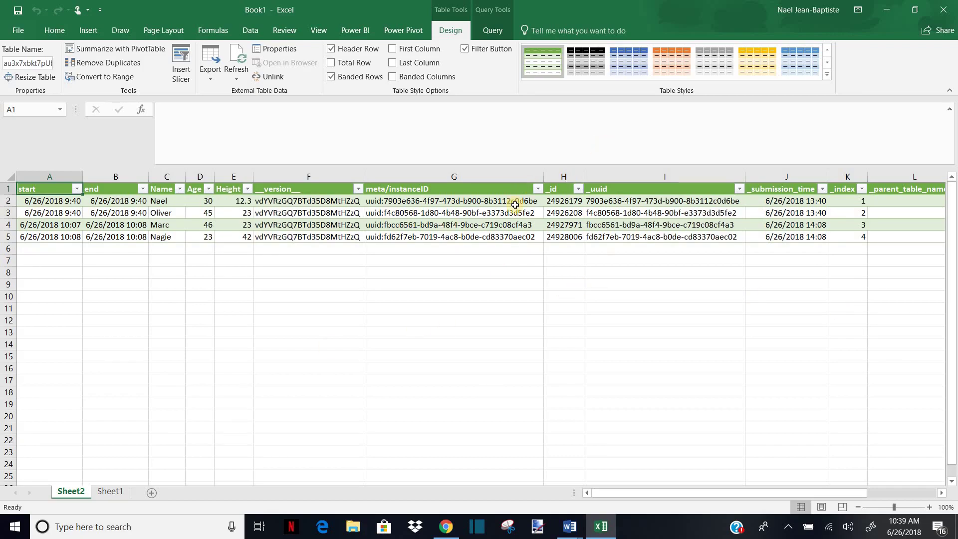
- Save the workbook under the file name 'link', replacing Book1
left_click(22, 34)
left_click(25, 138)
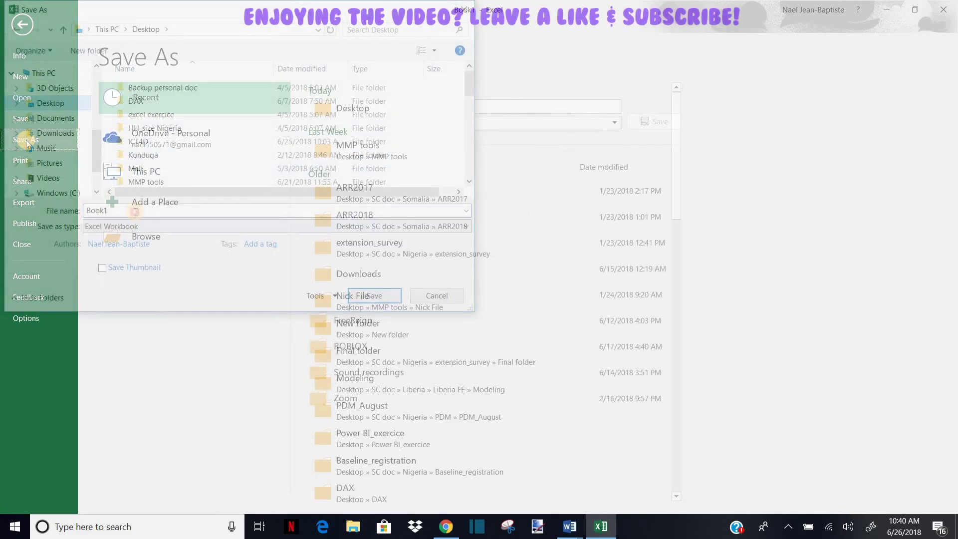
double_click(135, 212)
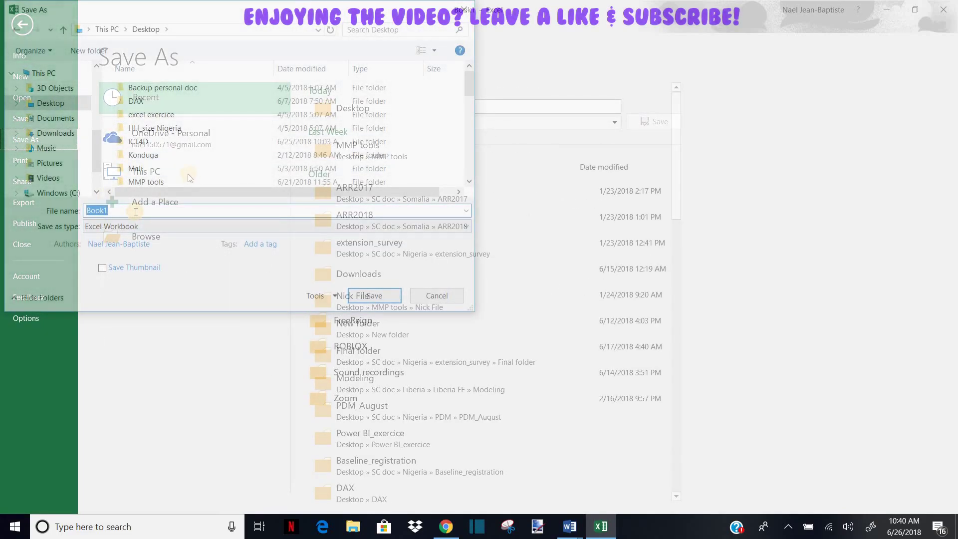
key("BackSpace")
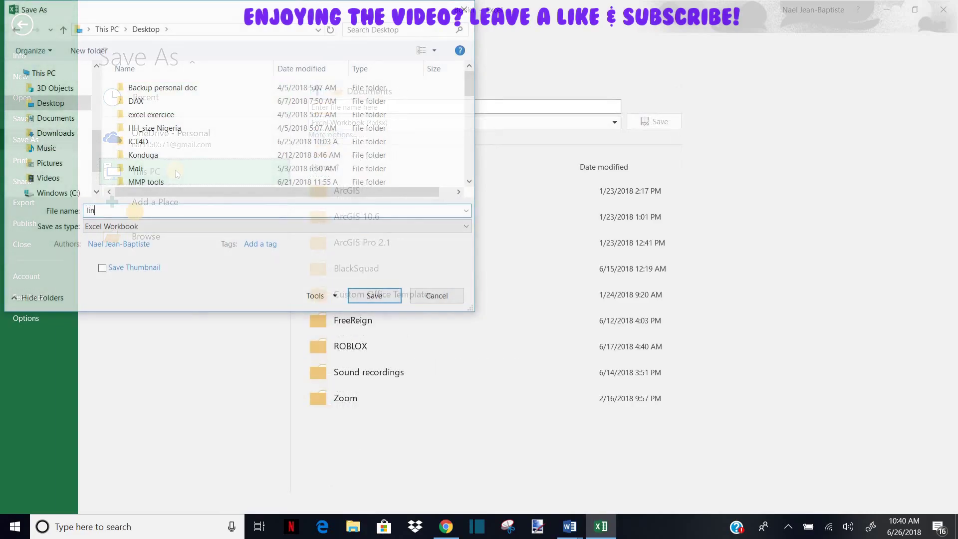
type("link")
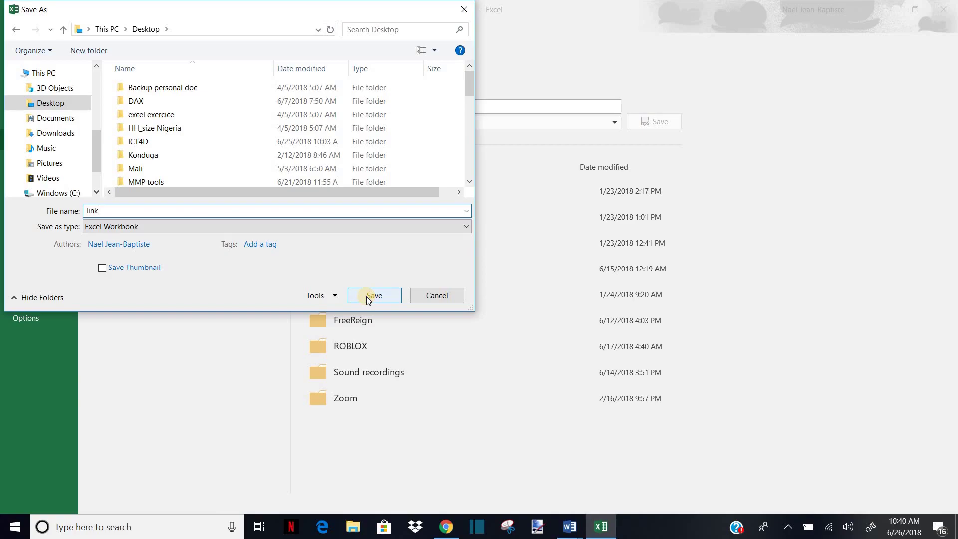
left_click(374, 295)
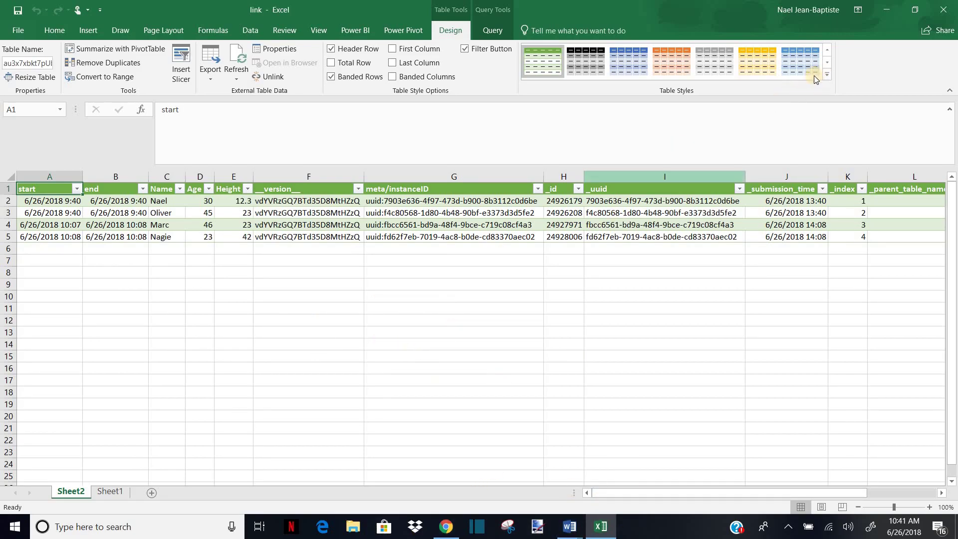
- Minimize Excel and Word and go to kobo.humanitarianresponse.info in Chrome
left_click(890, 17)
left_click(889, 17)
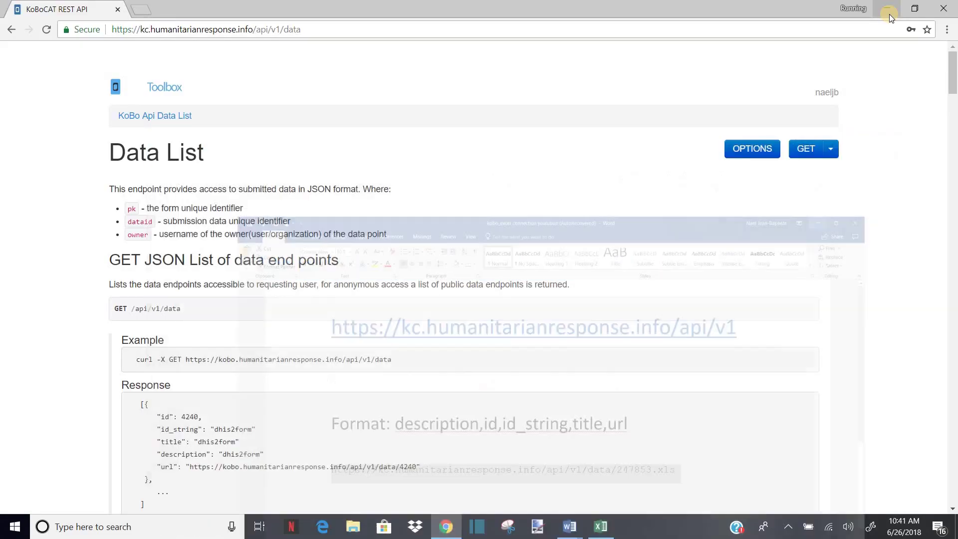
left_click(888, 9)
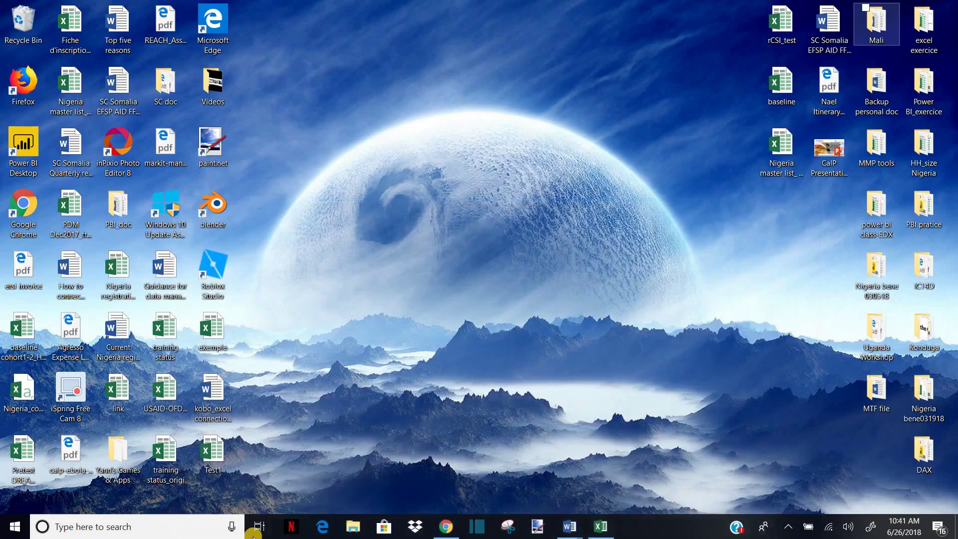
left_click(446, 526)
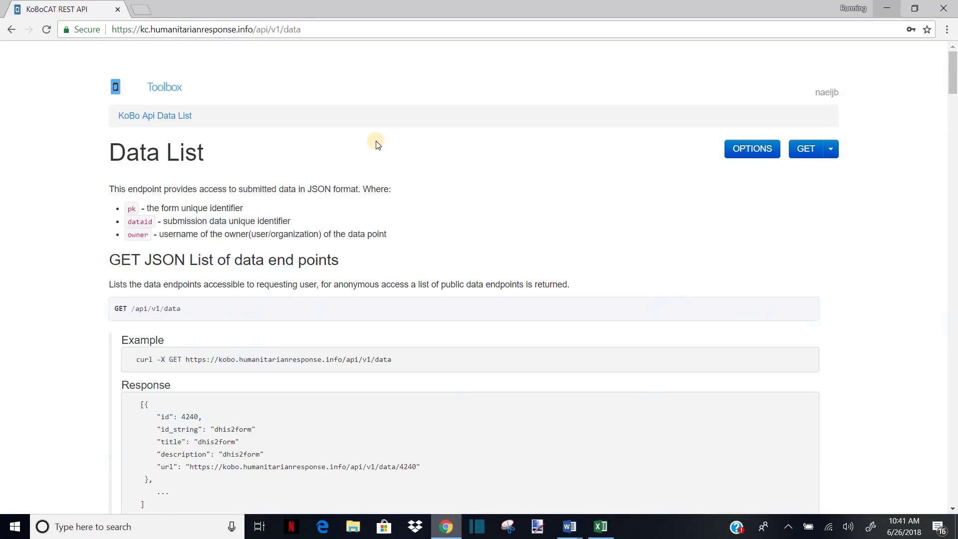
left_click(307, 31)
type("ko")
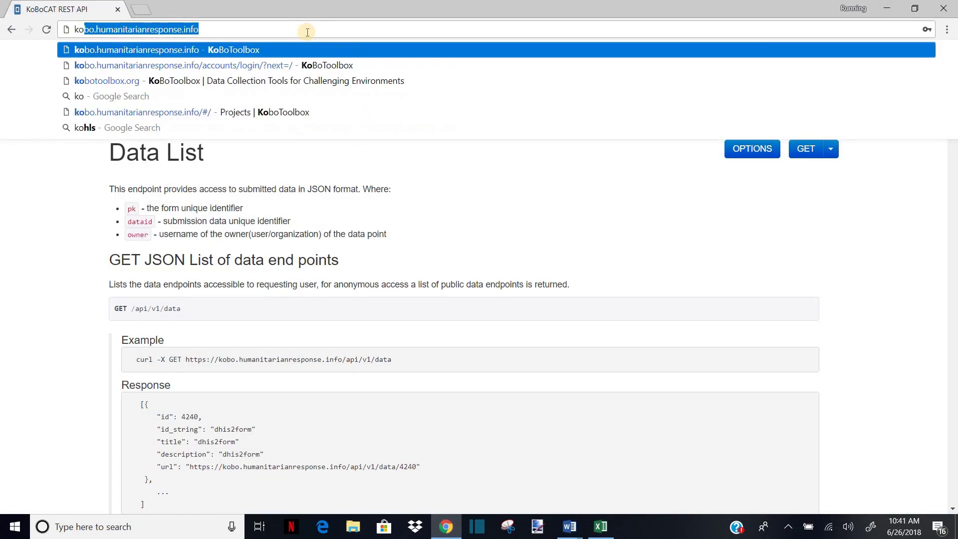
key("Return")
- Log in to KoBoToolbox with the account username and password
left_click(406, 170)
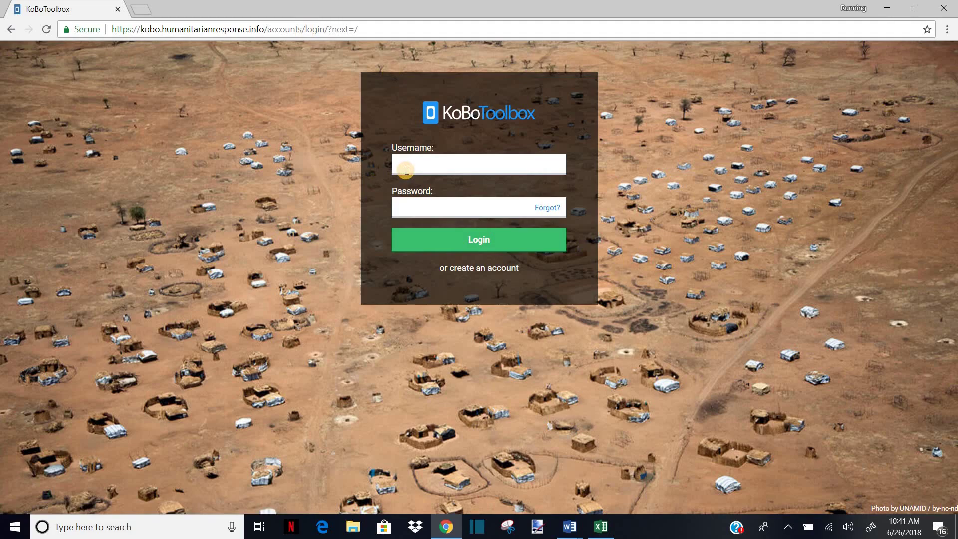
type("naeljb")
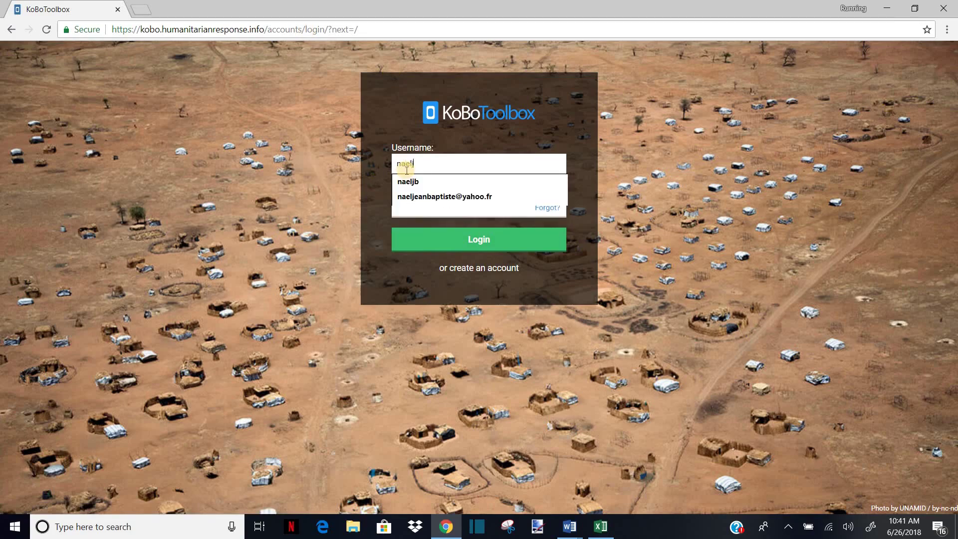
left_click(435, 210)
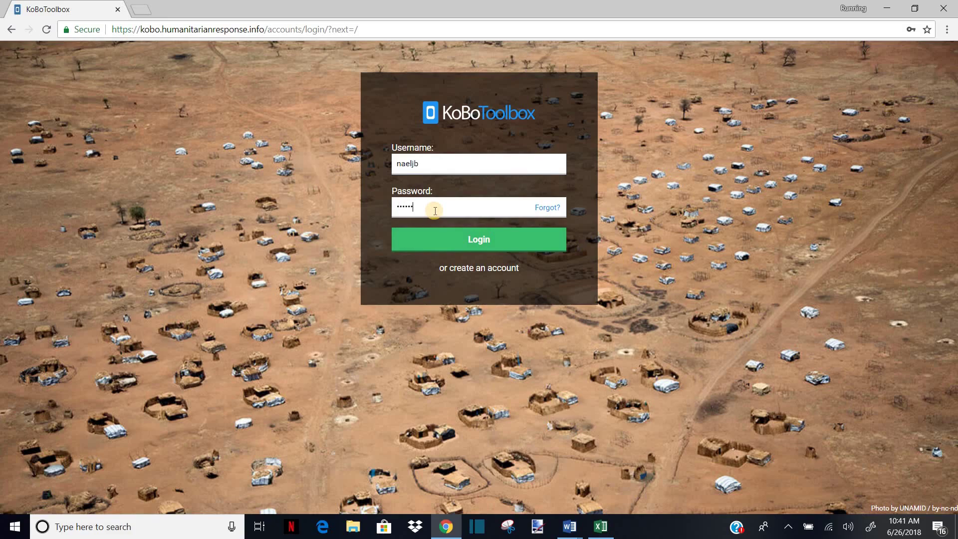
type("•")
left_click(489, 239)
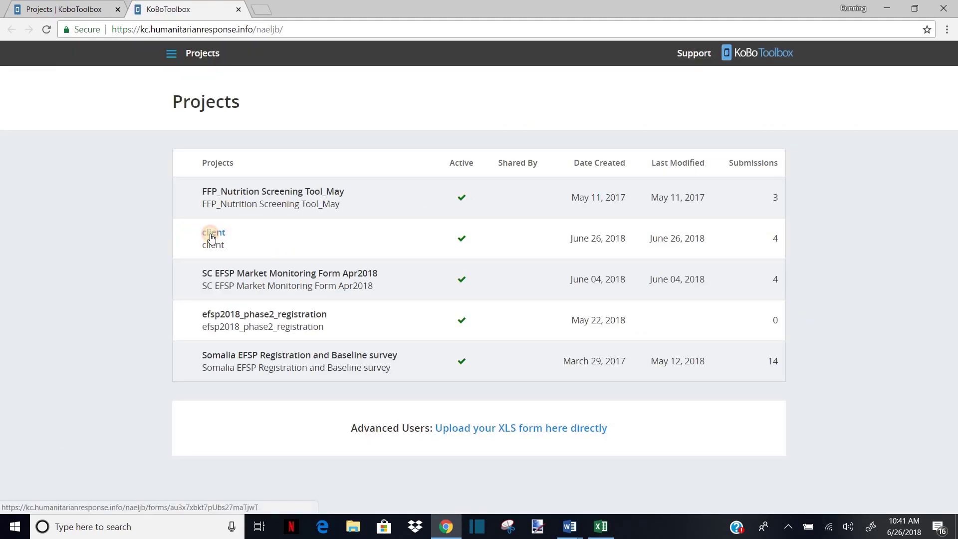
- In the client project's settings, toggle Share Data Publicly off and back on, then return to Projects
left_click(211, 233)
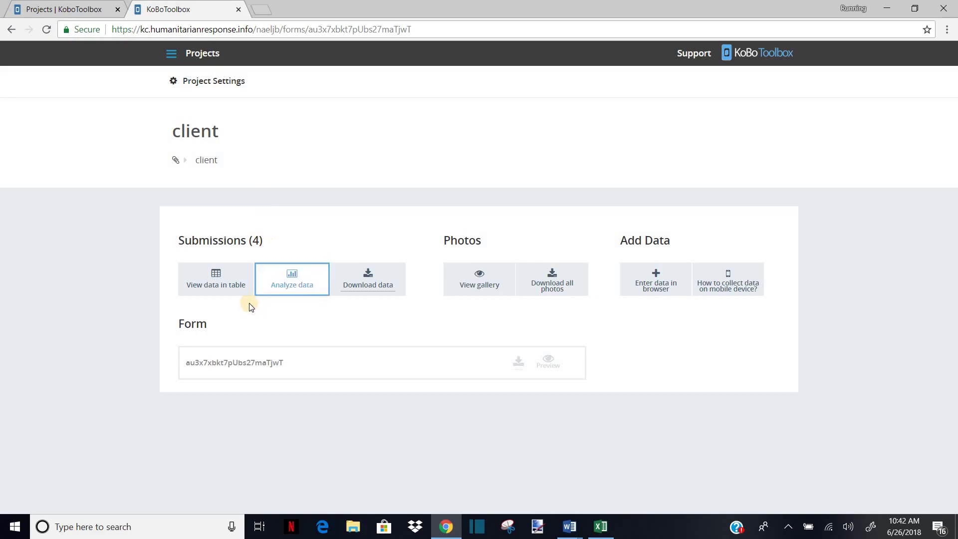
left_click(219, 82)
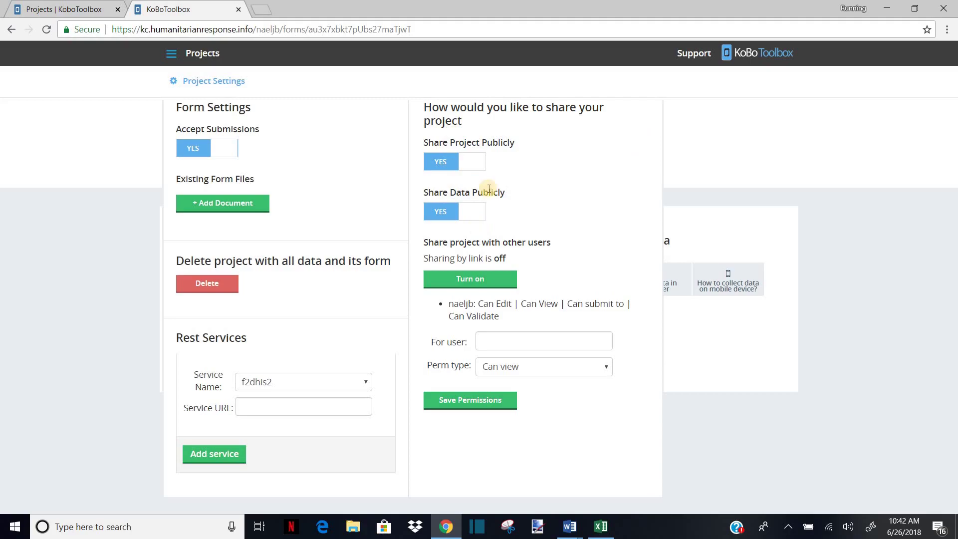
left_click(480, 167)
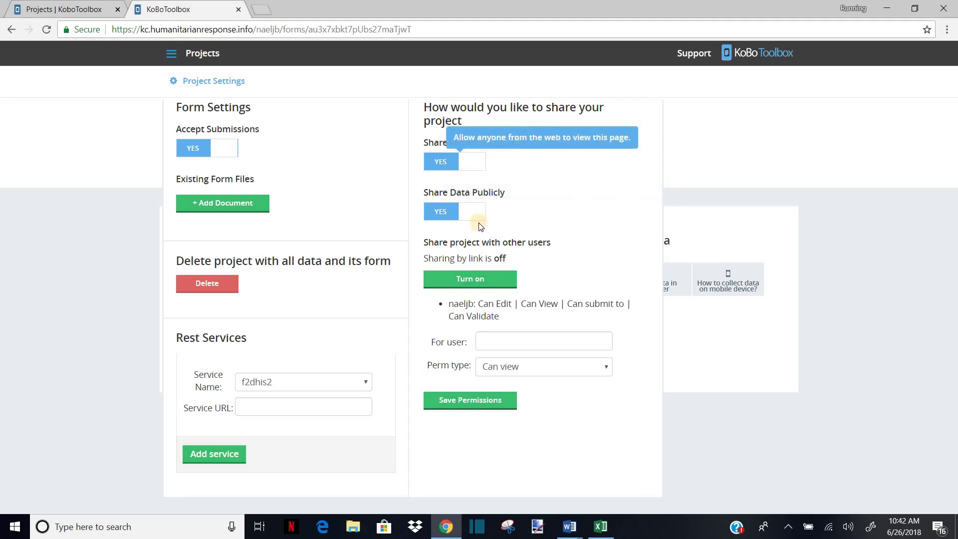
left_click(474, 213)
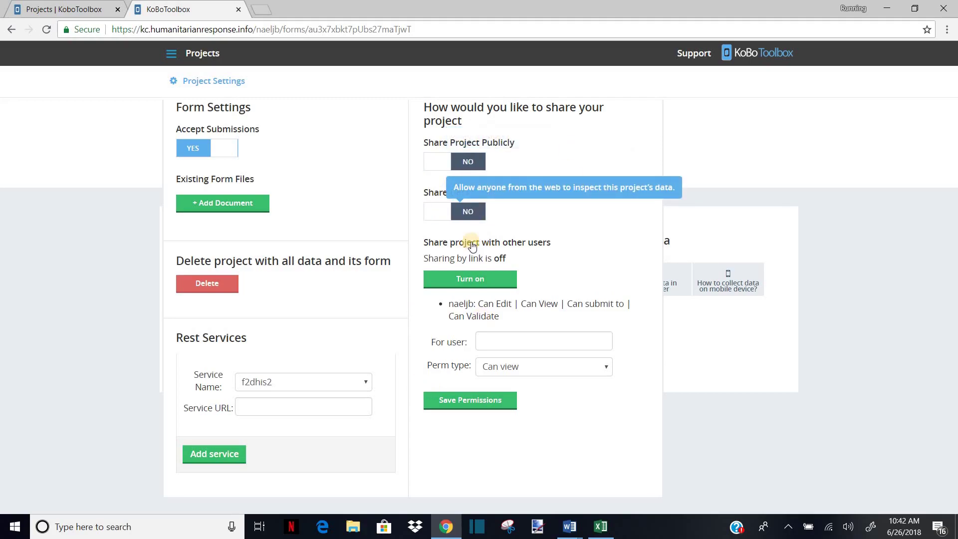
left_click(439, 210)
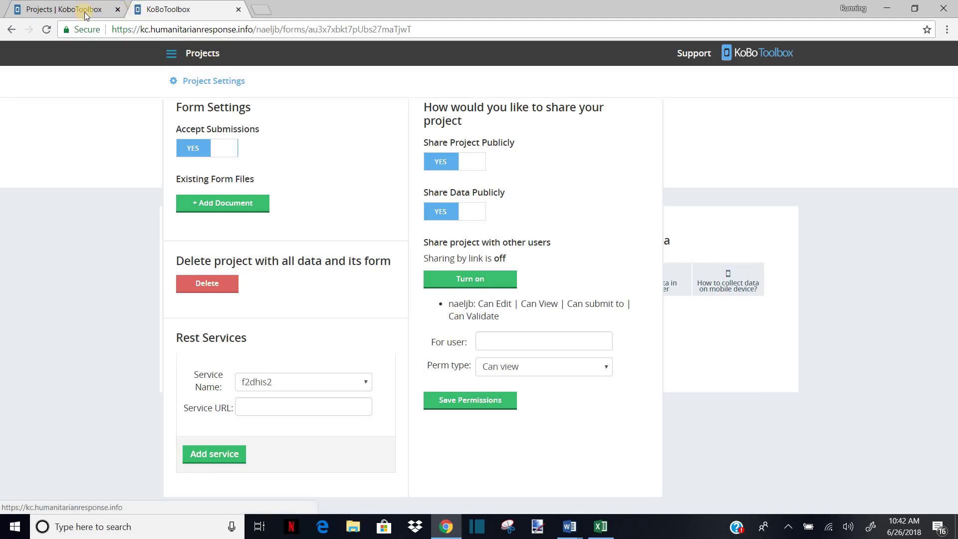
left_click(196, 58)
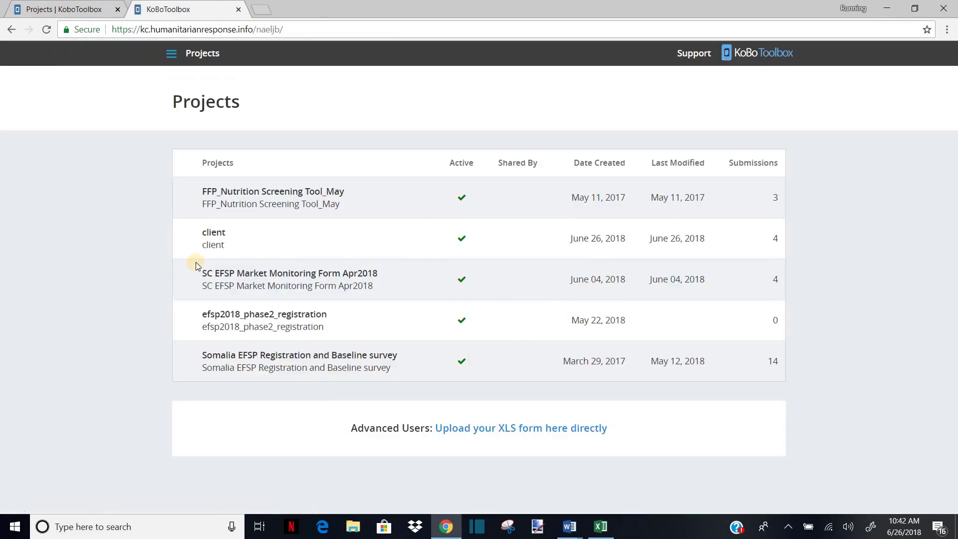
- Open the client project's browser data-entry form and enter a name in the Name field
left_click(214, 239)
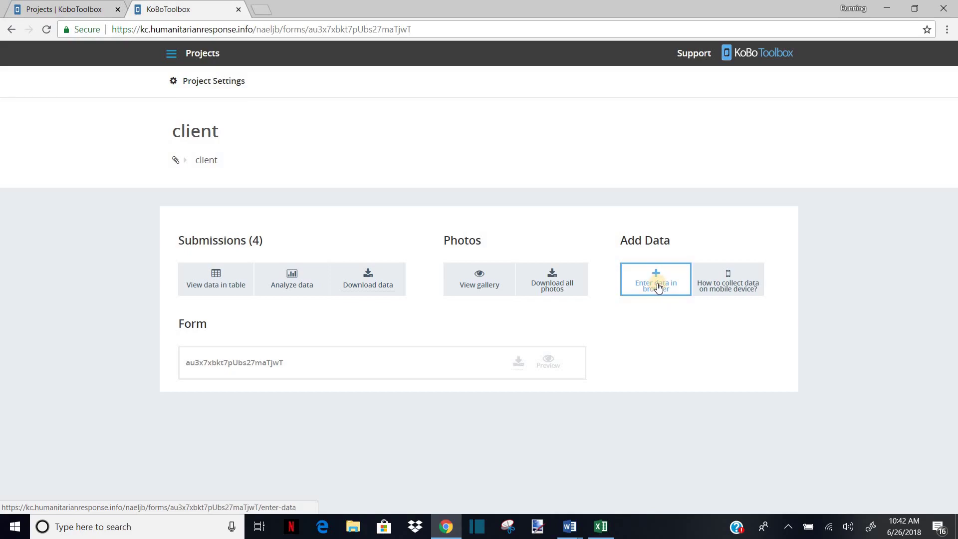
left_click(657, 283)
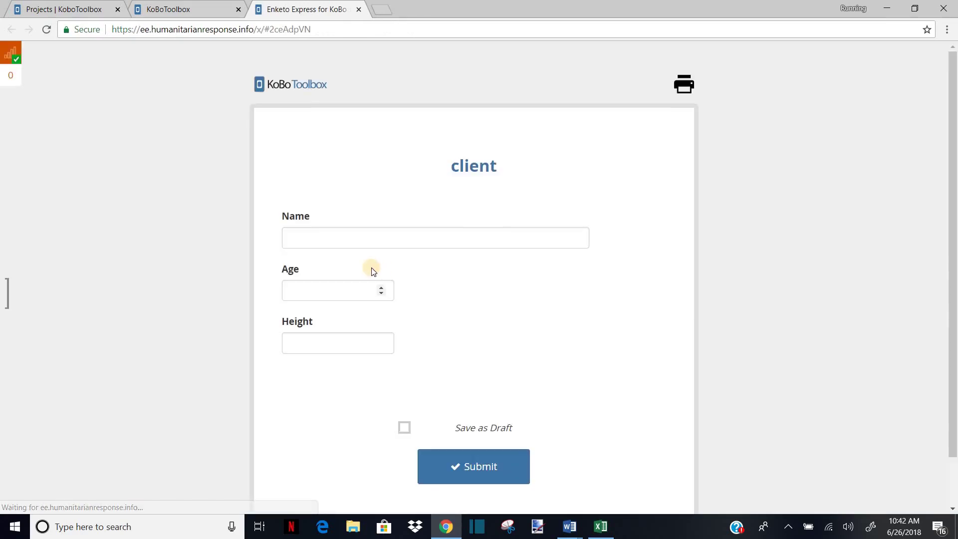
left_click(356, 232)
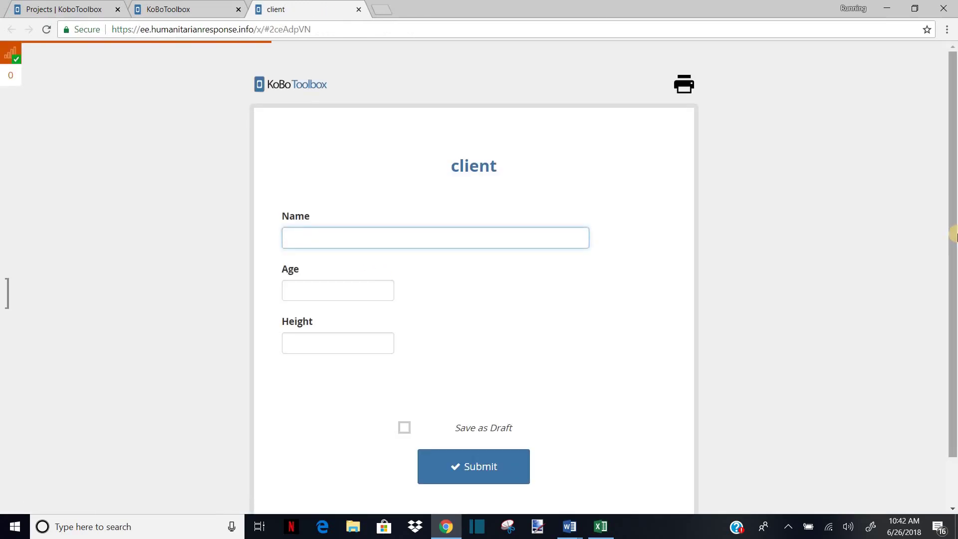
type("Jame")
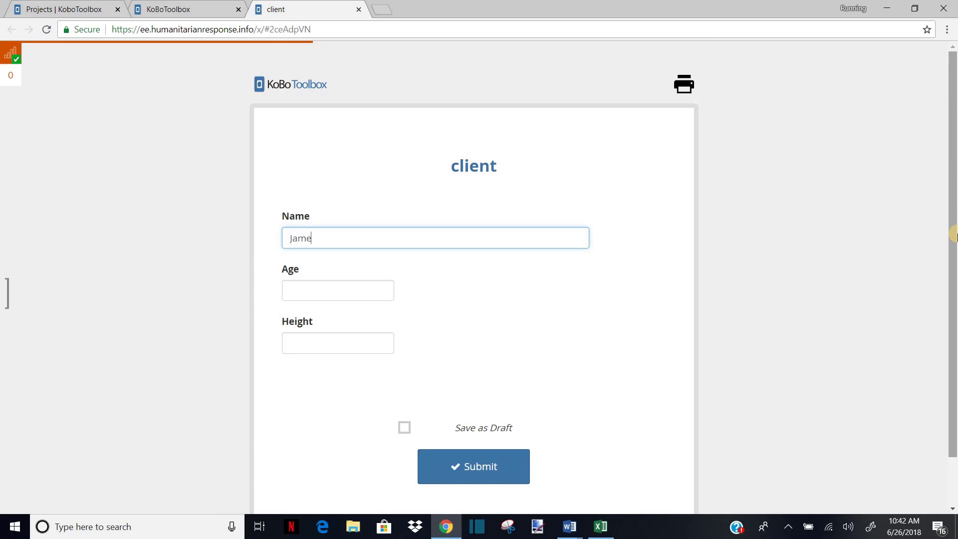
- Set Age to 22 and Height to 4, then submit the record
left_click(375, 294)
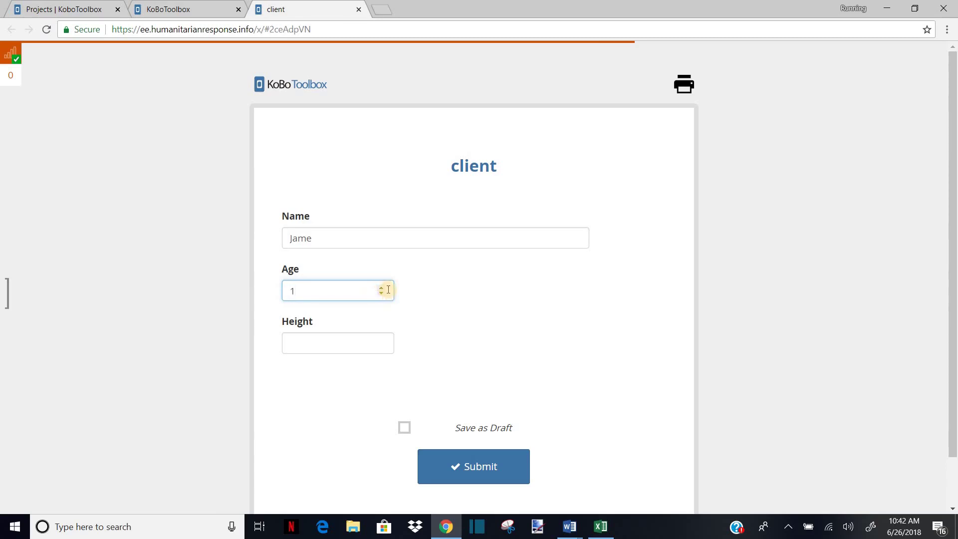
left_click(381, 287)
left_click(381, 288)
left_click(381, 287)
left_click(381, 288)
left_click(381, 288)
left_click(381, 288)
left_click(382, 287)
left_click(381, 288)
left_click(381, 288)
left_click(381, 287)
left_click(382, 288)
left_click(381, 339)
left_click(381, 339)
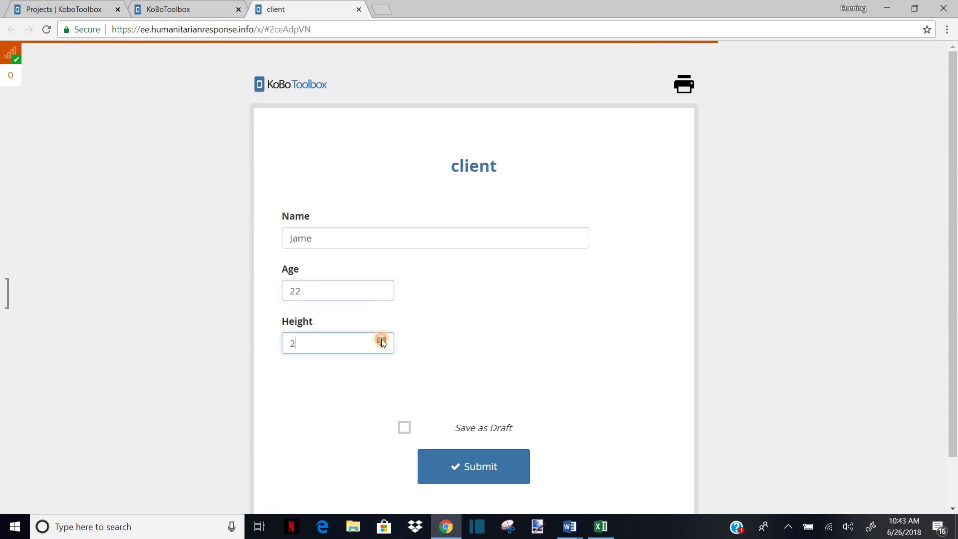
left_click(381, 339)
left_click(381, 339)
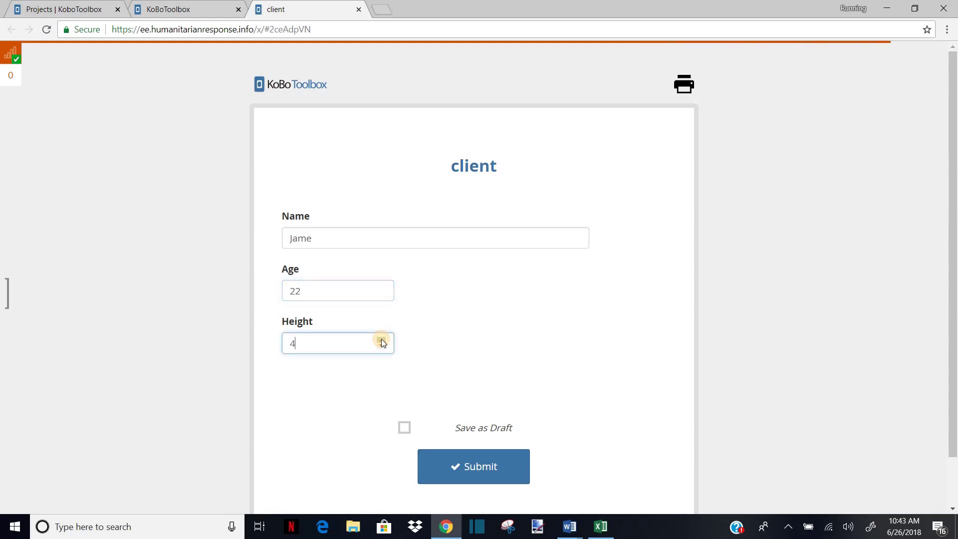
left_click(473, 467)
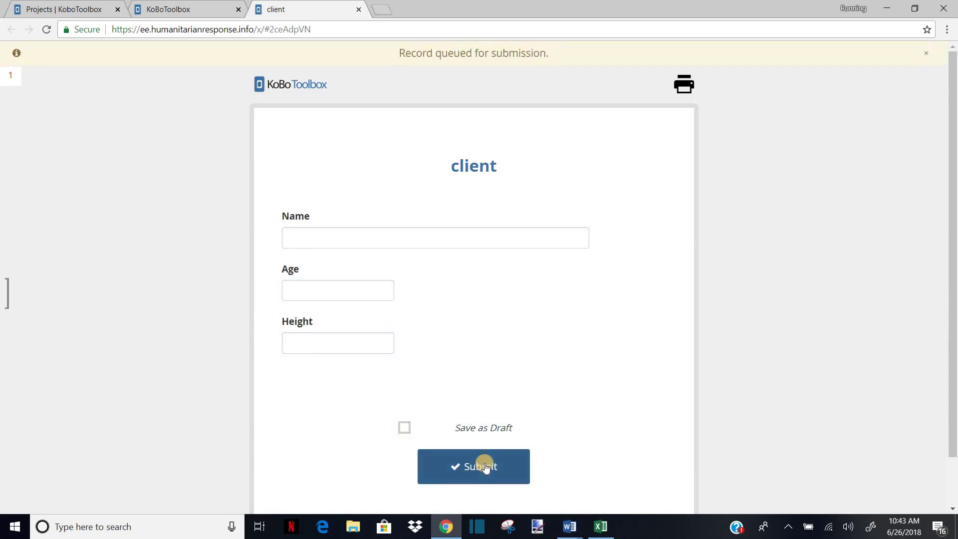
- Submit a second client record with a name, Age 9 and Height 5
left_click(410, 236)
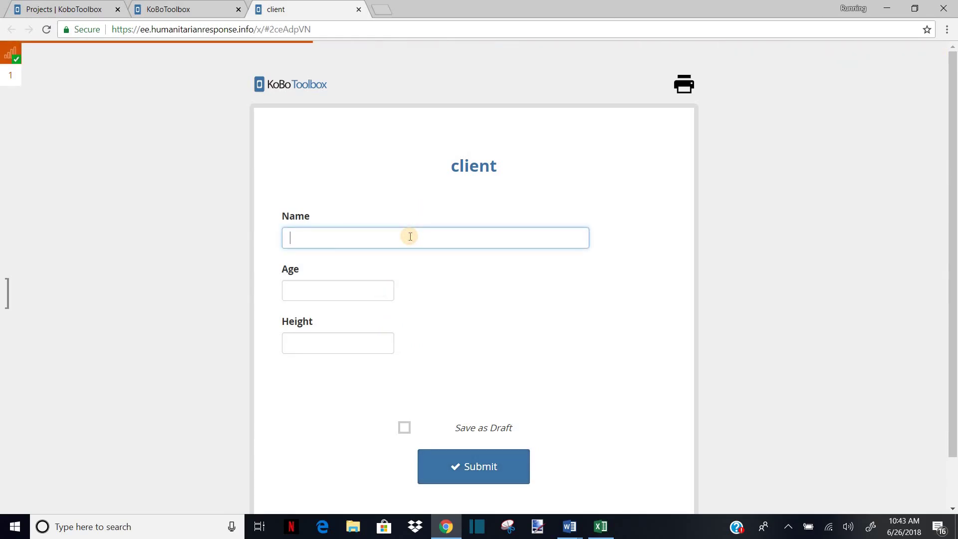
type("Karson")
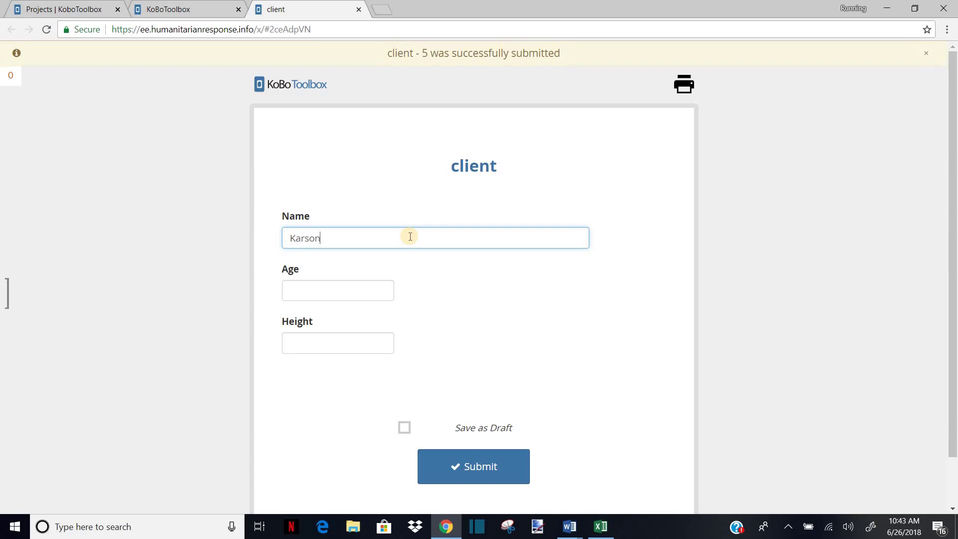
left_click(380, 289)
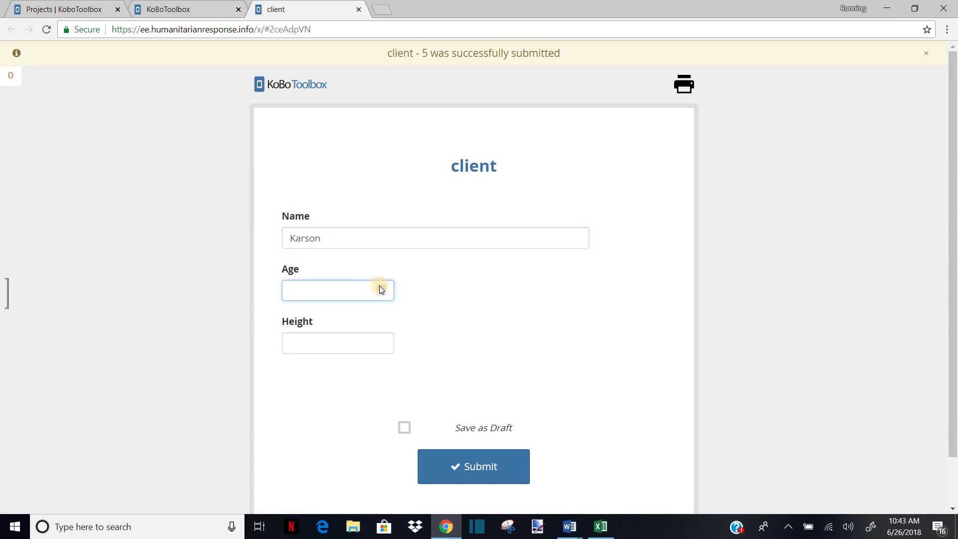
type("2")
left_click(379, 286)
left_click(382, 343)
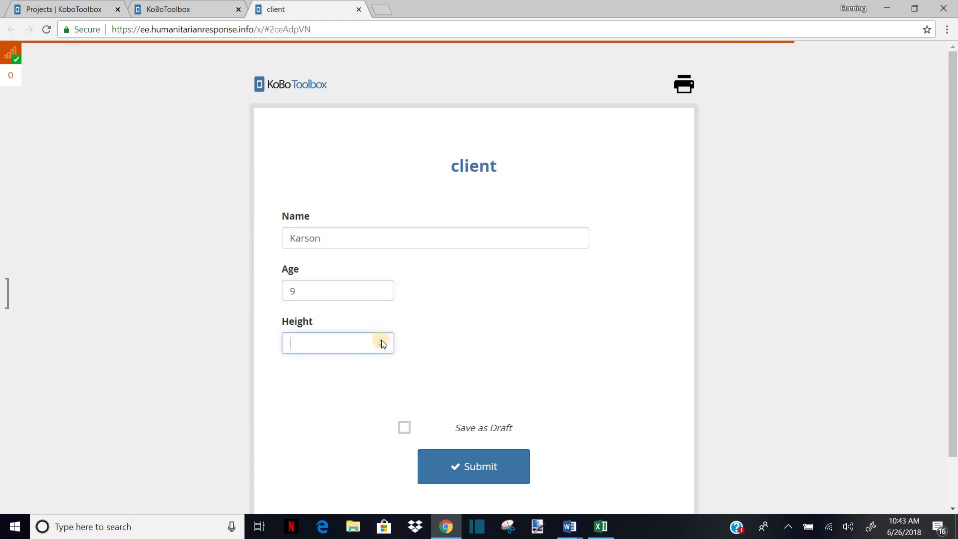
type("5")
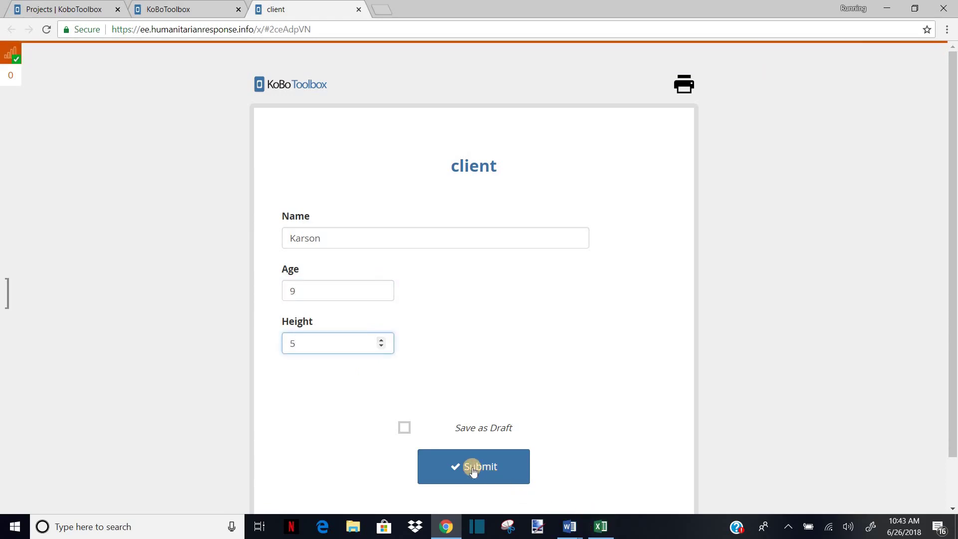
left_click(473, 469)
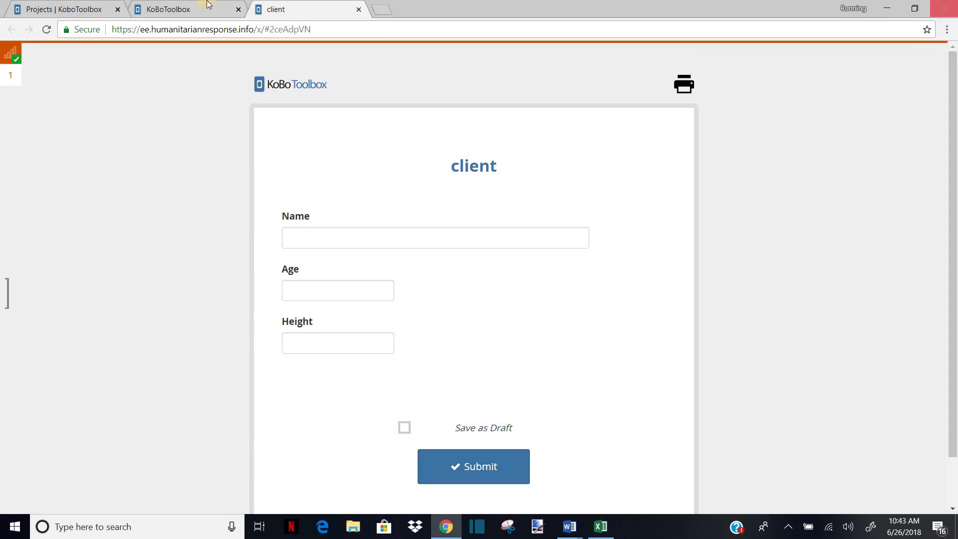
- Close the form, check submission counts in the legacy projects list, and sign out of KoBoToolbox
left_click(359, 9)
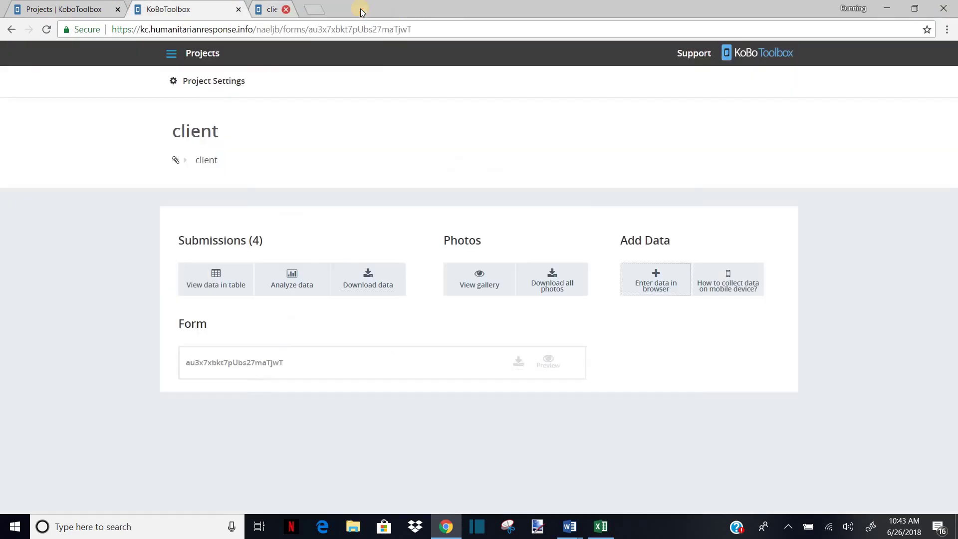
key("ctrl+Page_Up")
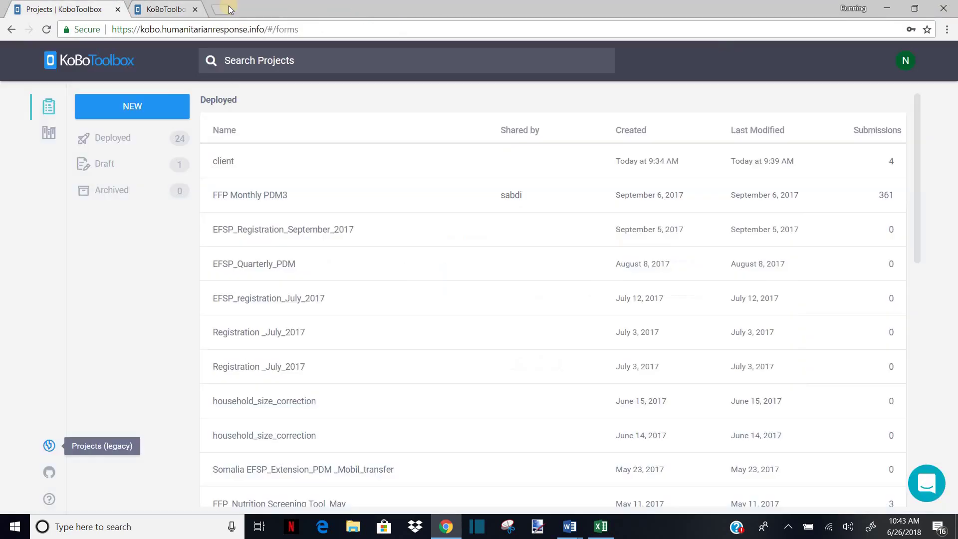
left_click(50, 446)
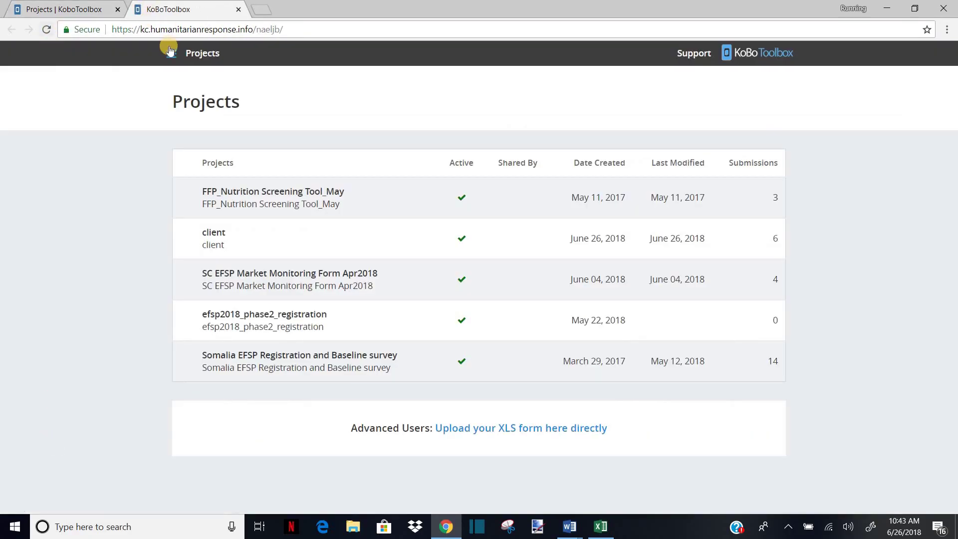
left_click(171, 54)
left_click(48, 179)
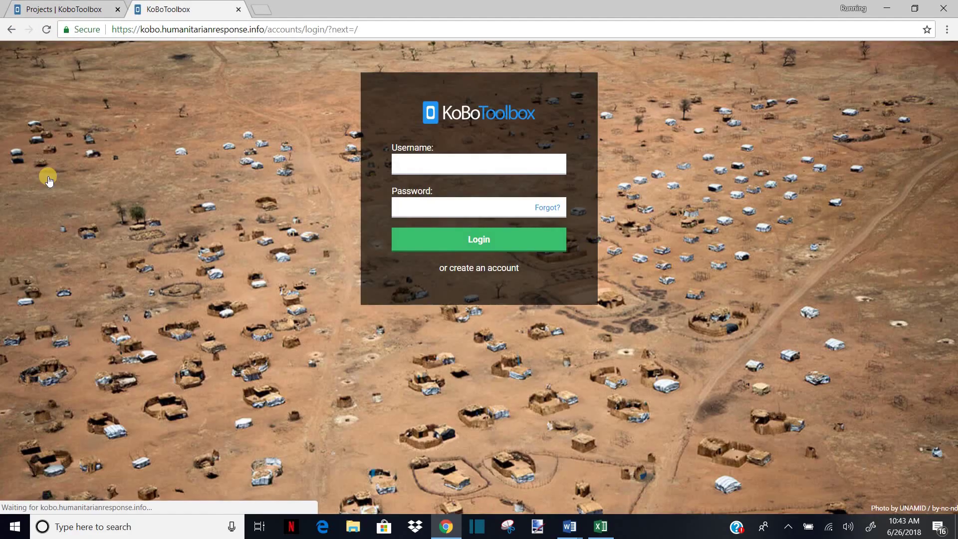
left_click(601, 530)
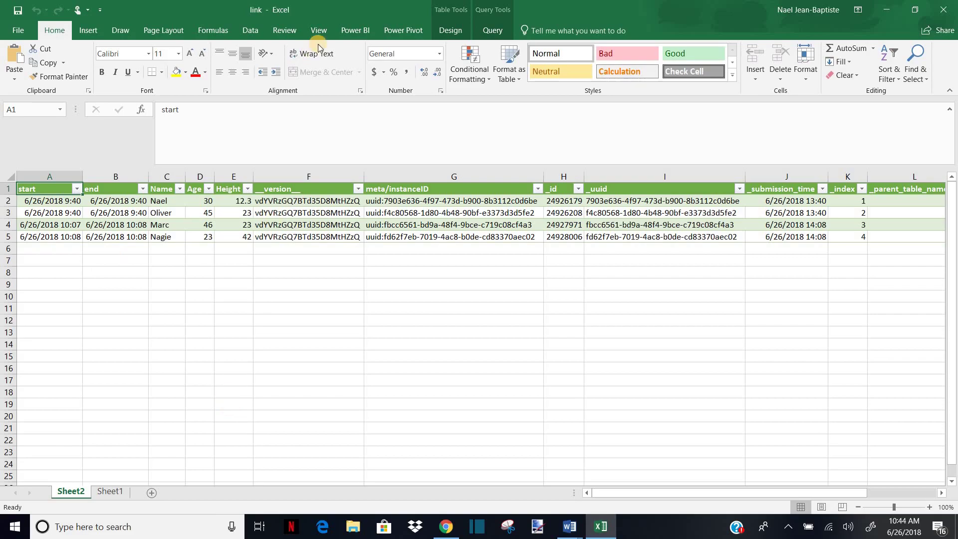
- Run Refresh All from the Data tab to re-query the KoBo submissions table
left_click(250, 31)
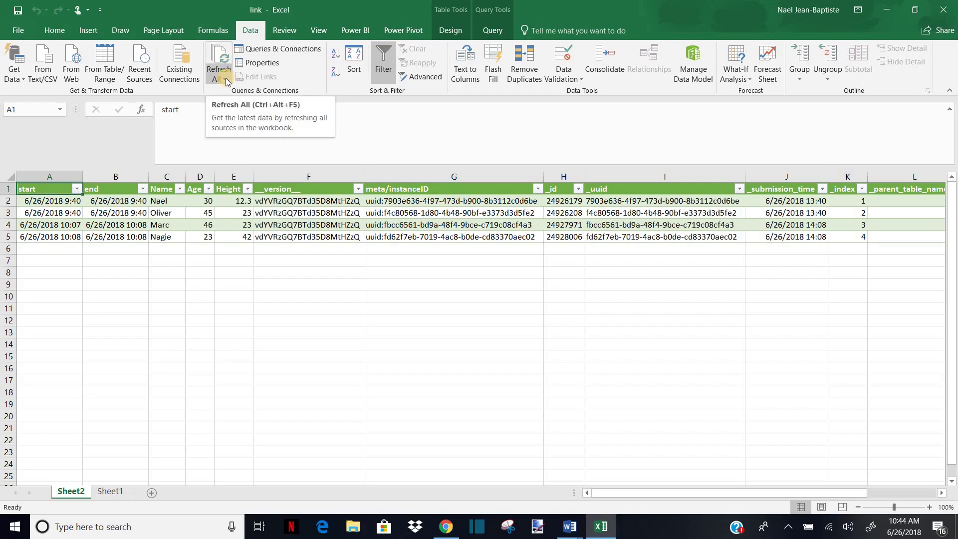
left_click(225, 79)
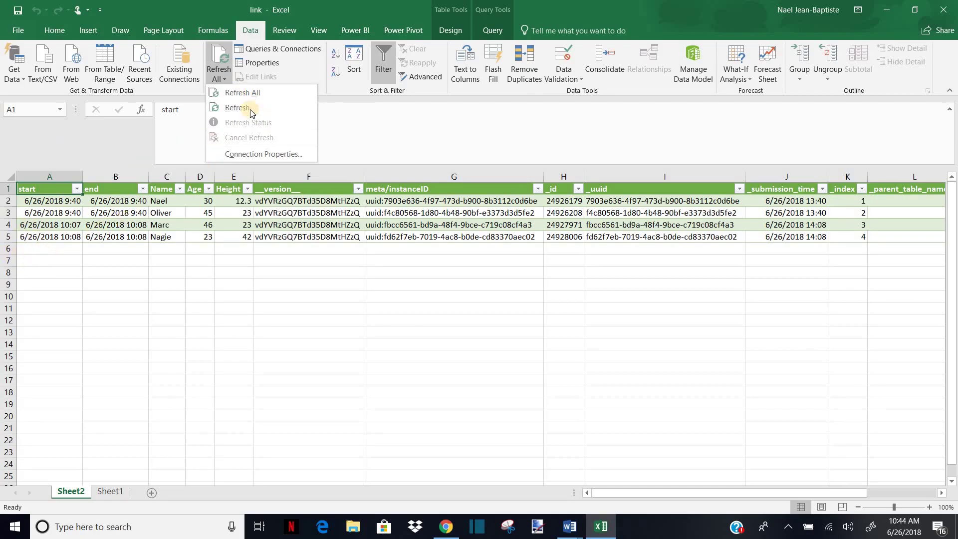
left_click(246, 93)
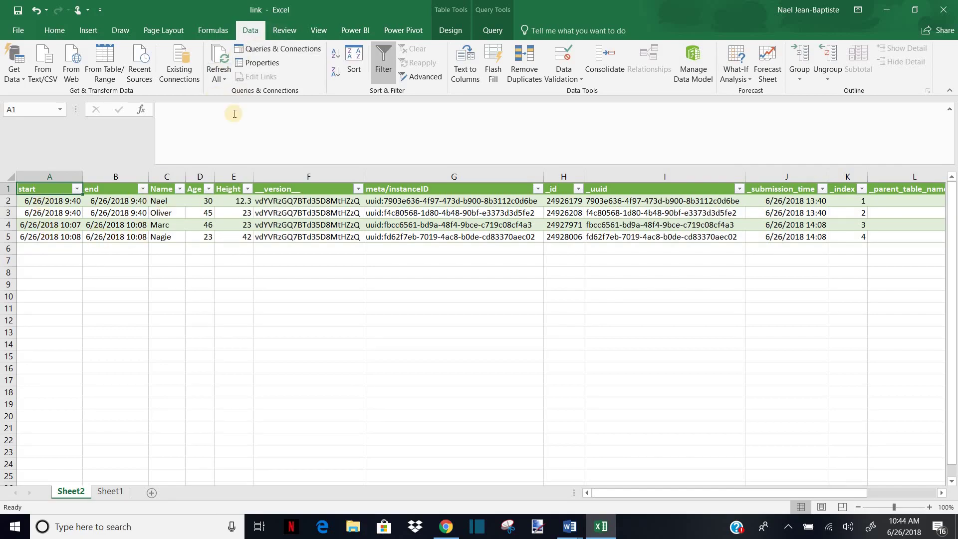
left_click(227, 77)
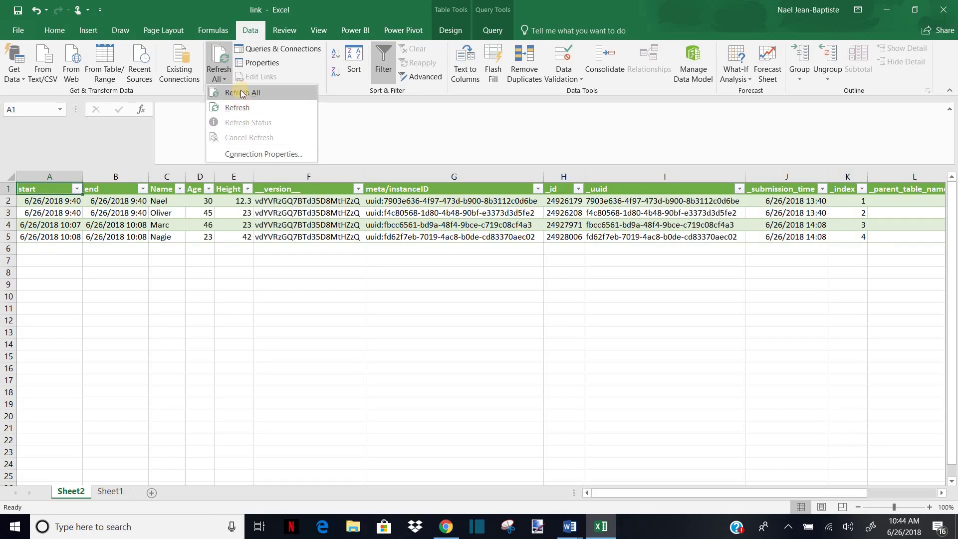
left_click(242, 93)
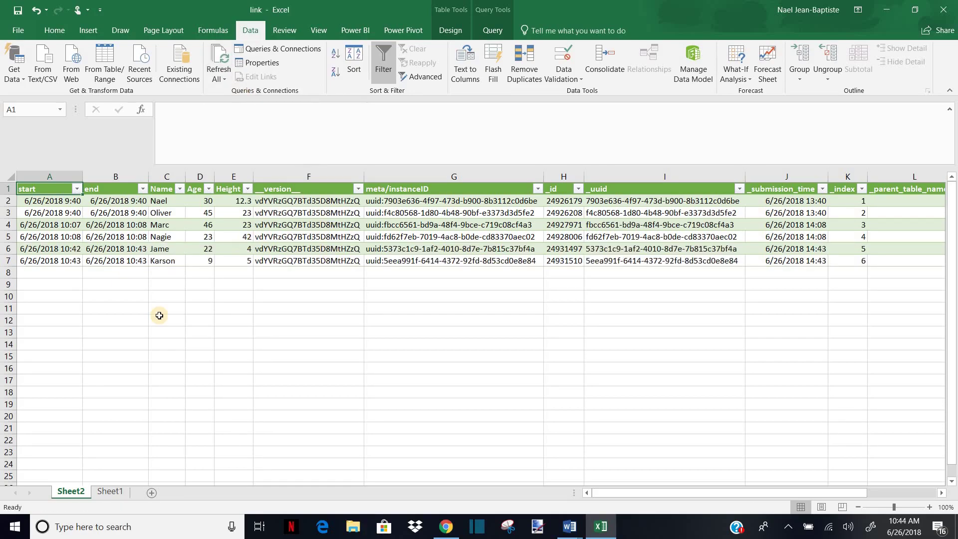